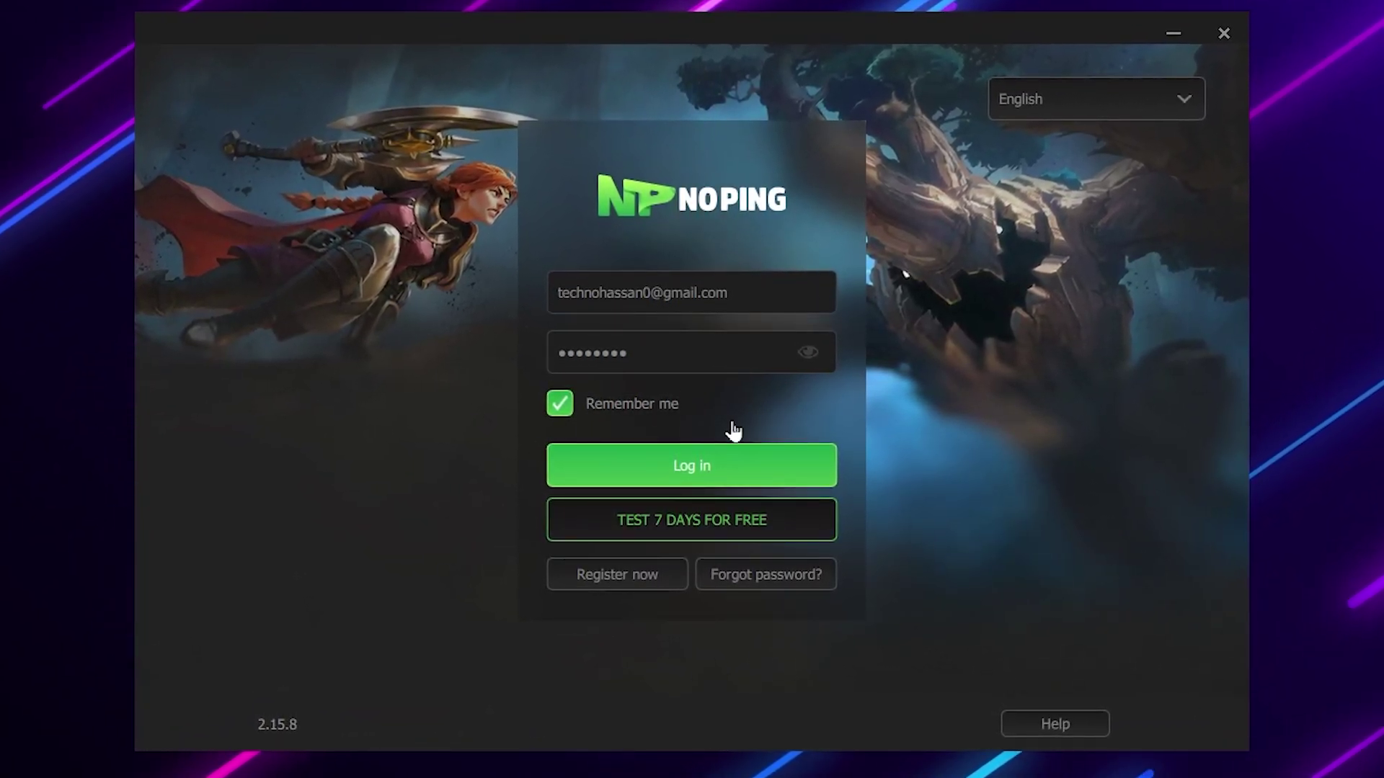
Submit the NoPing login details and bring up NoPing's Settings panel.
left_click(720, 476)
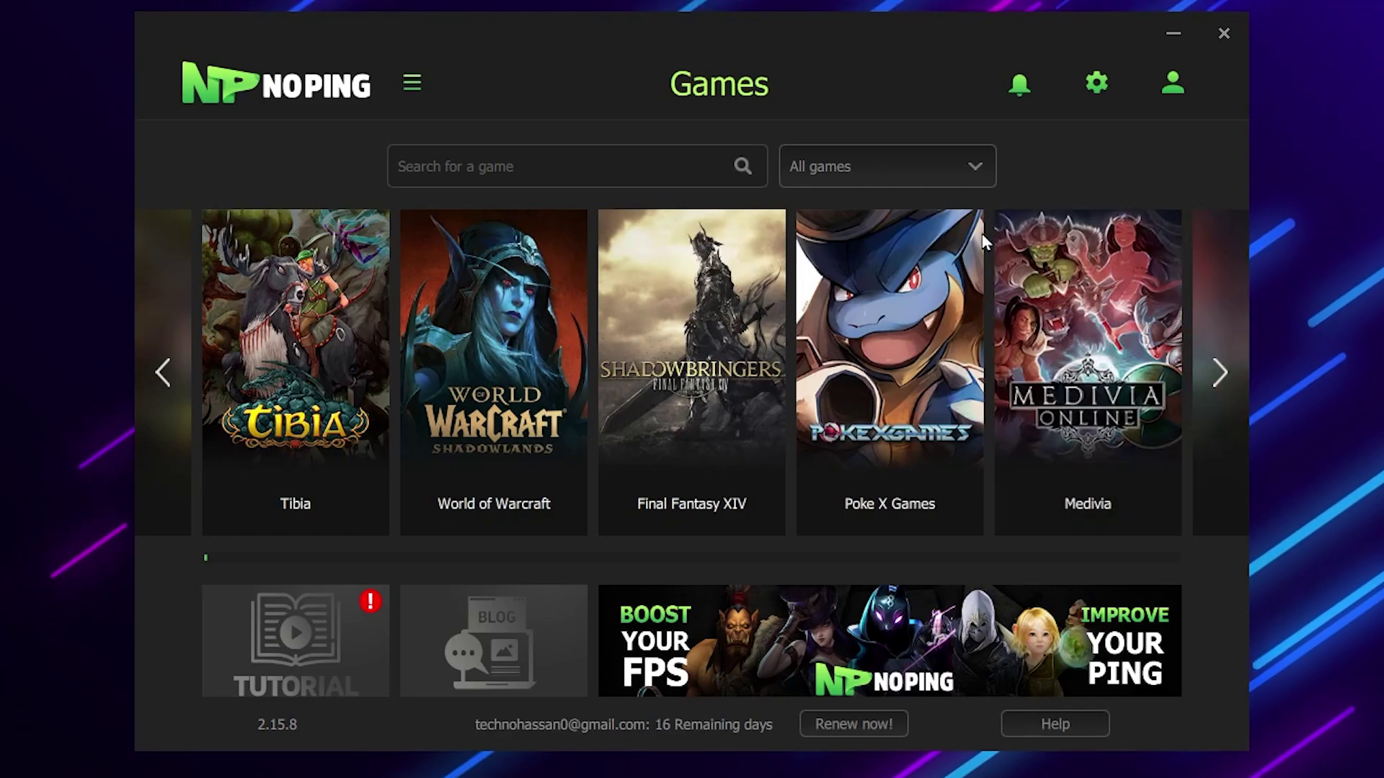
left_click(1094, 86)
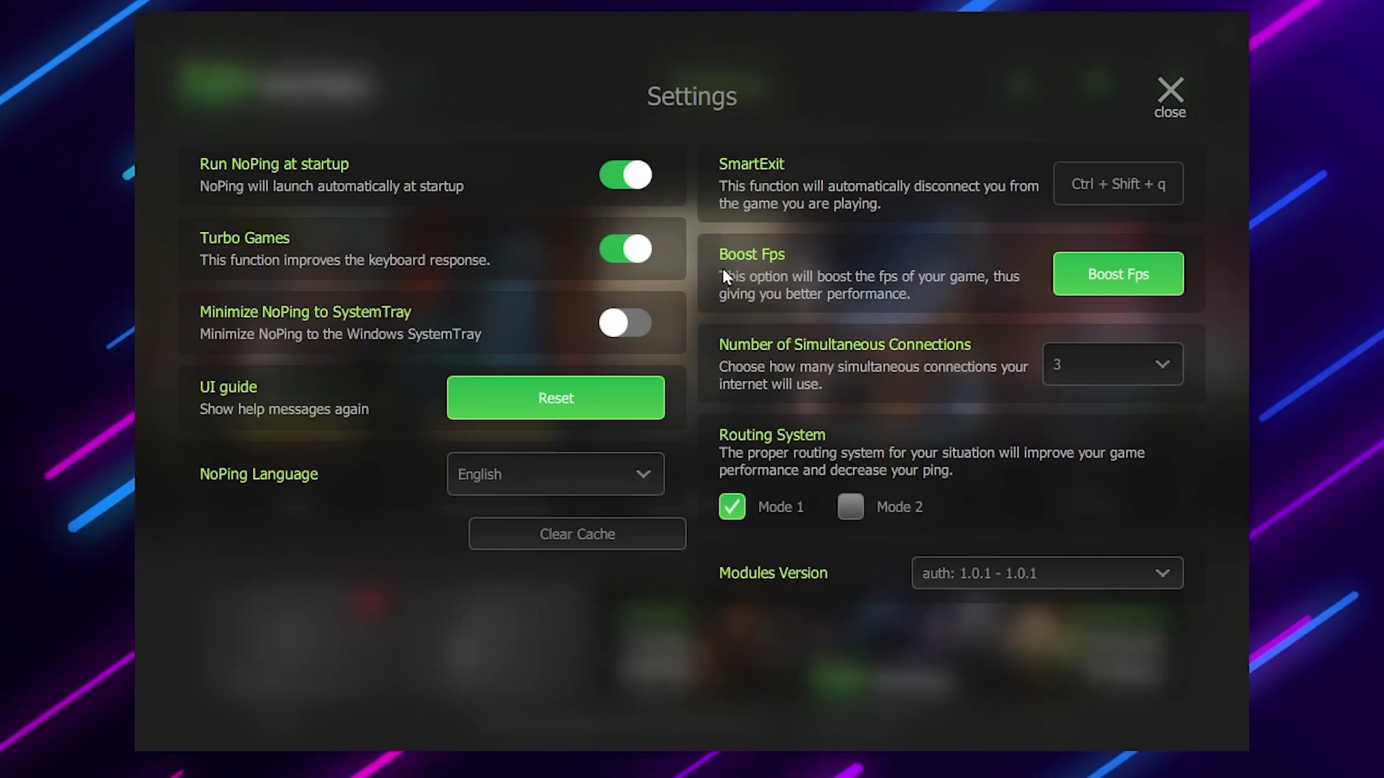
left_click(1114, 283)
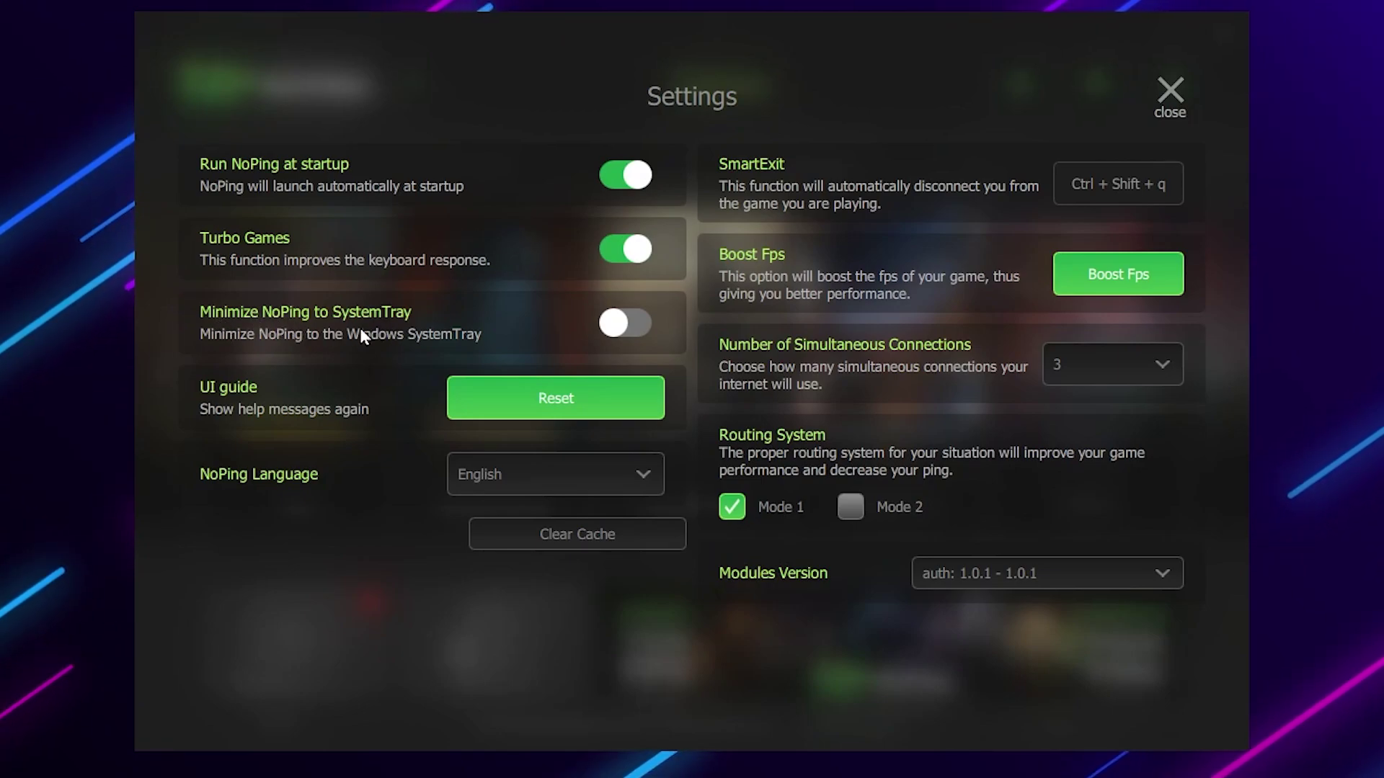
Leave Settings, search for Fortnite and open its server selection.
left_click(1170, 93)
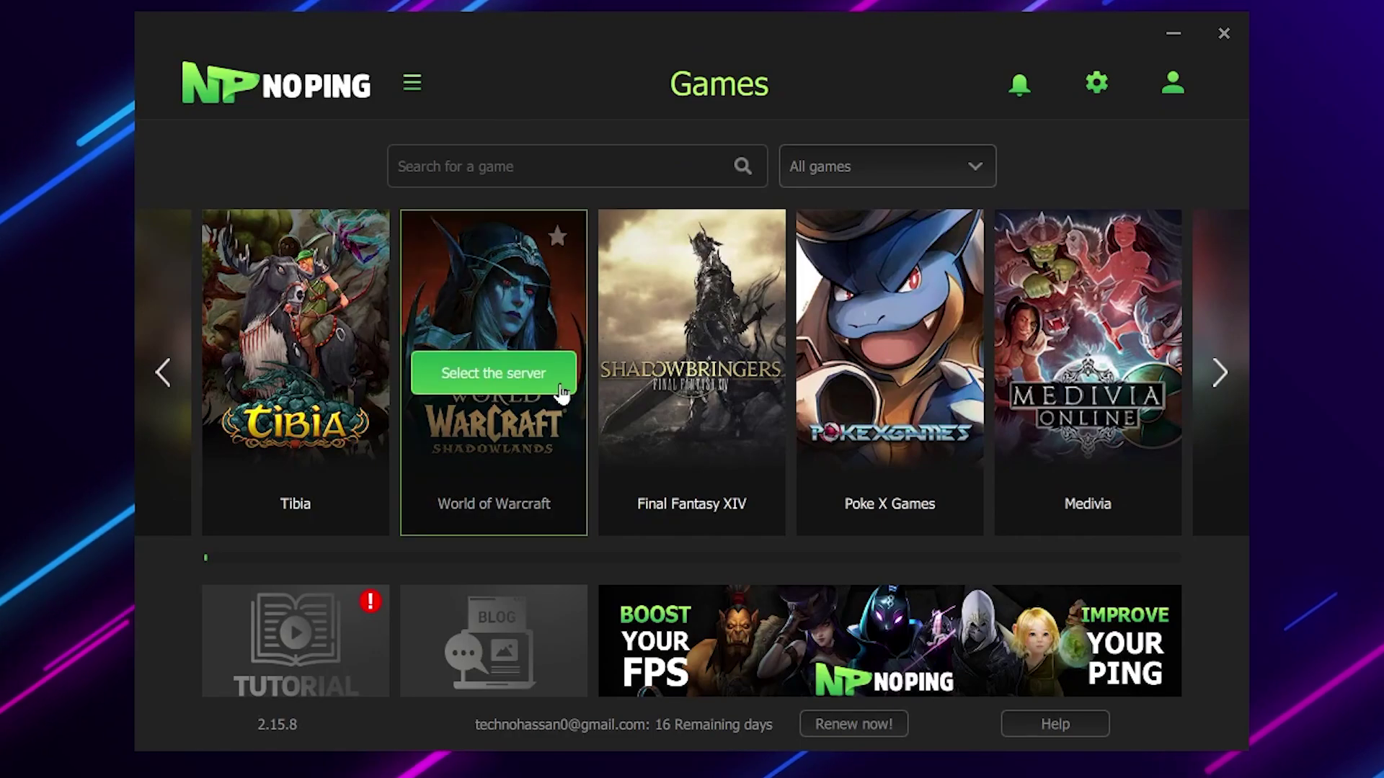
left_click(489, 161)
type("for")
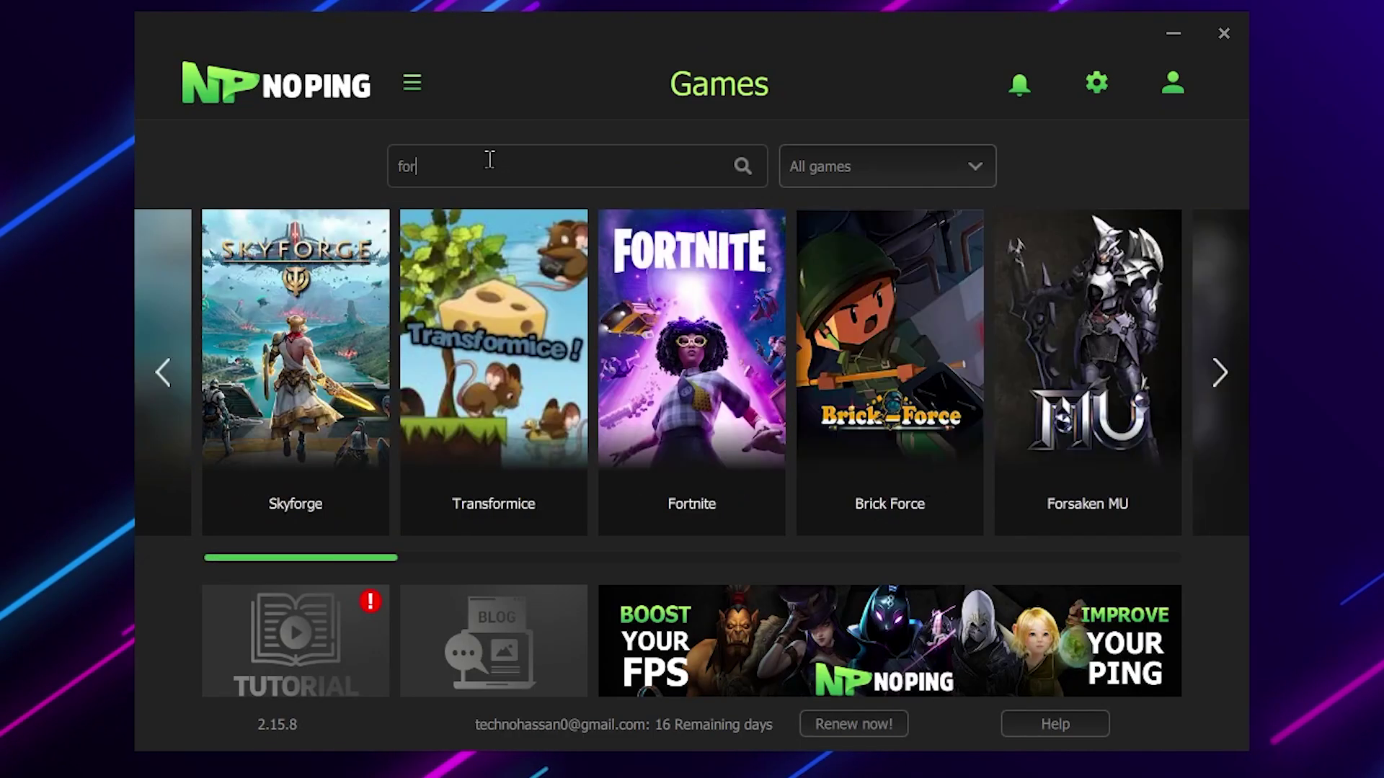
type("tni")
key("BackSpace")
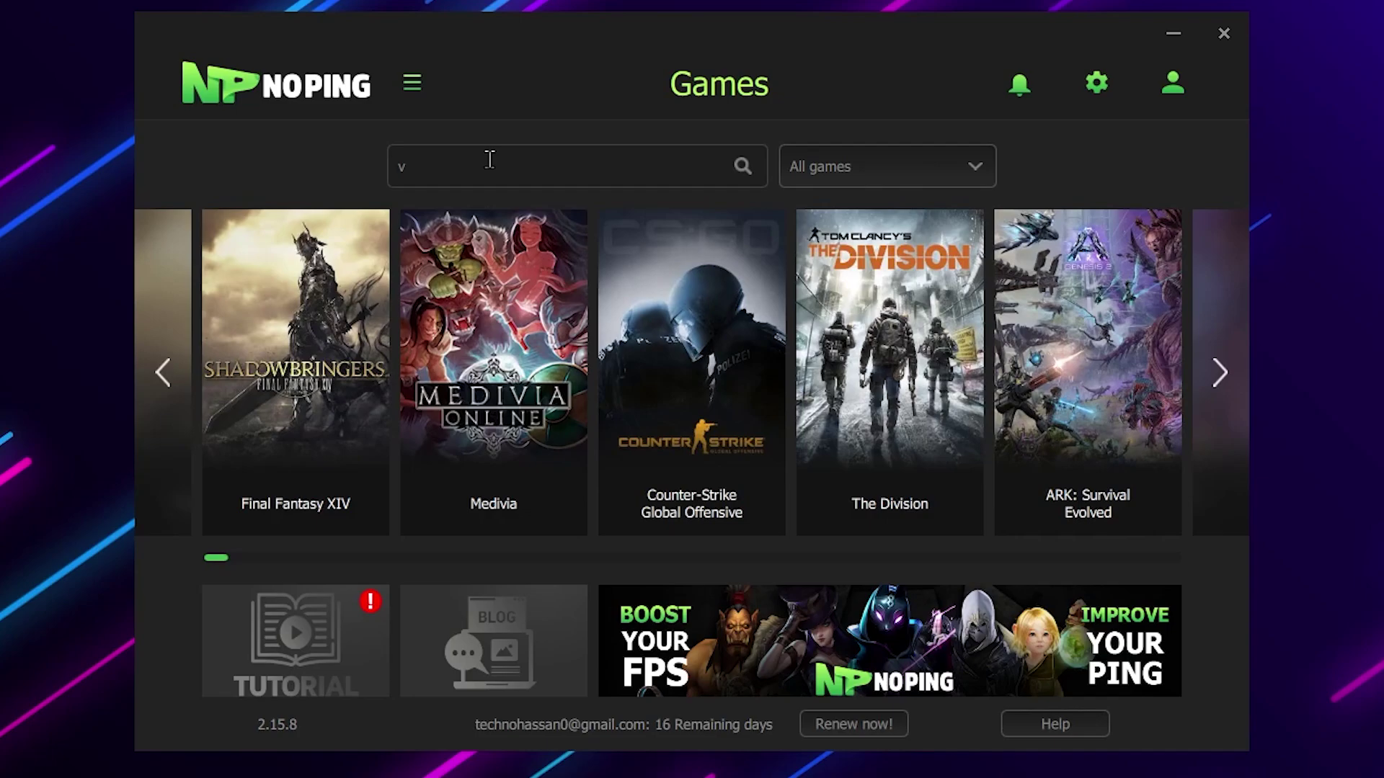
type("valora")
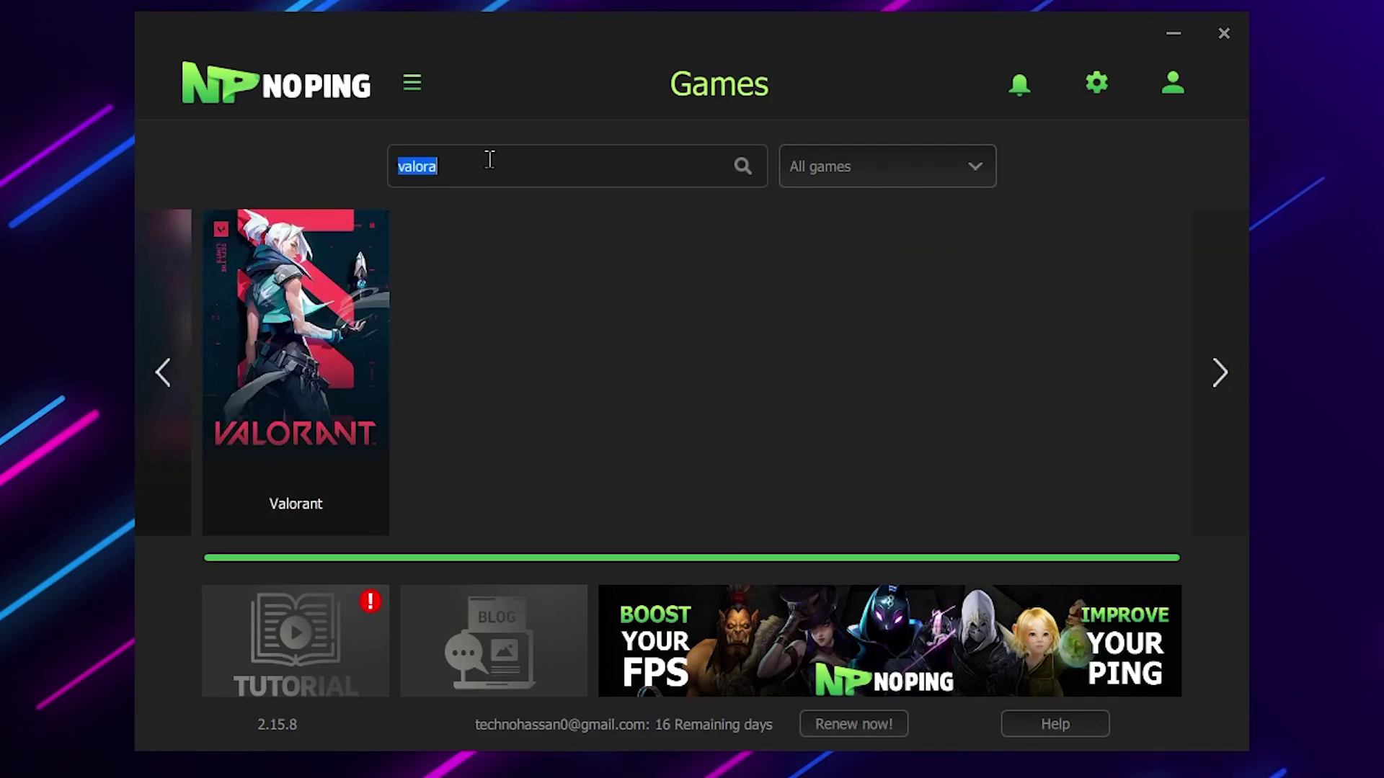
type("fortnite")
mouse_move(296, 357)
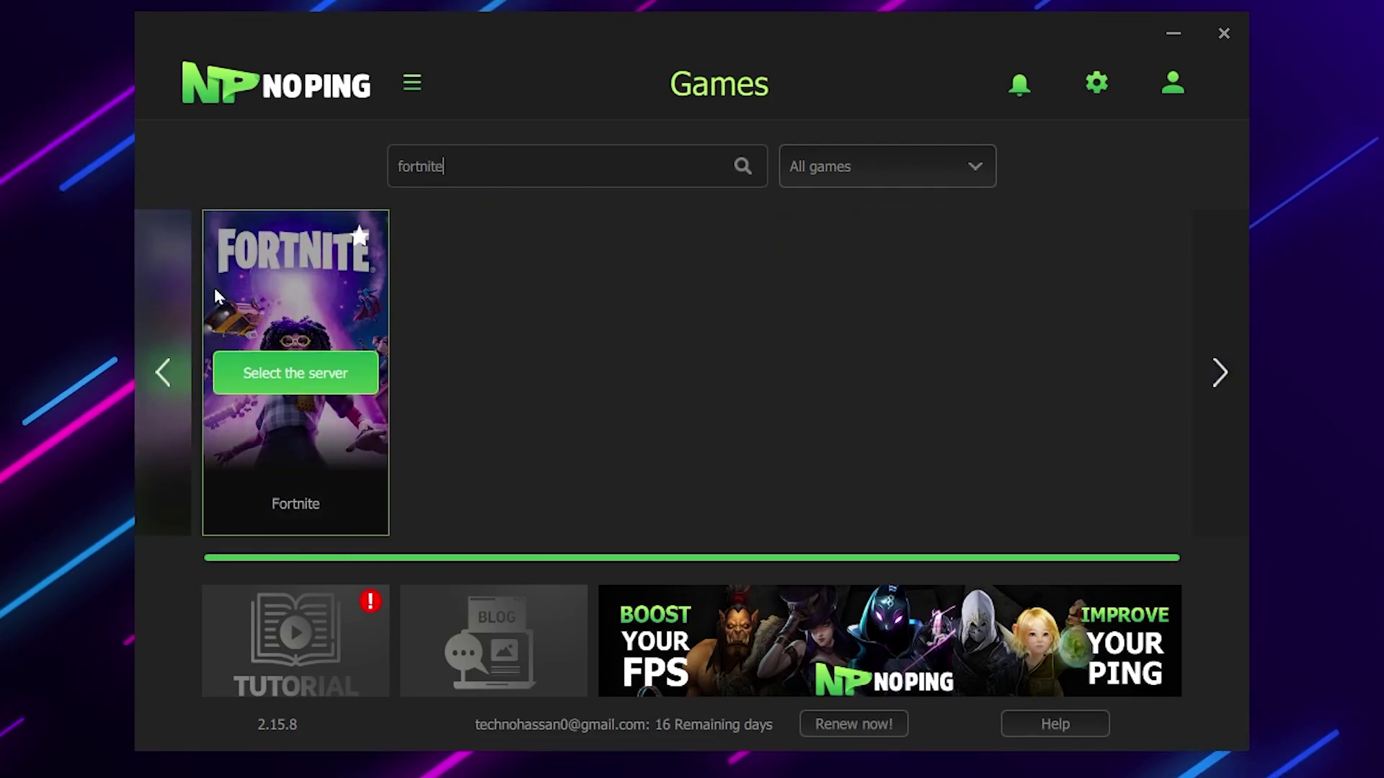
left_click(291, 380)
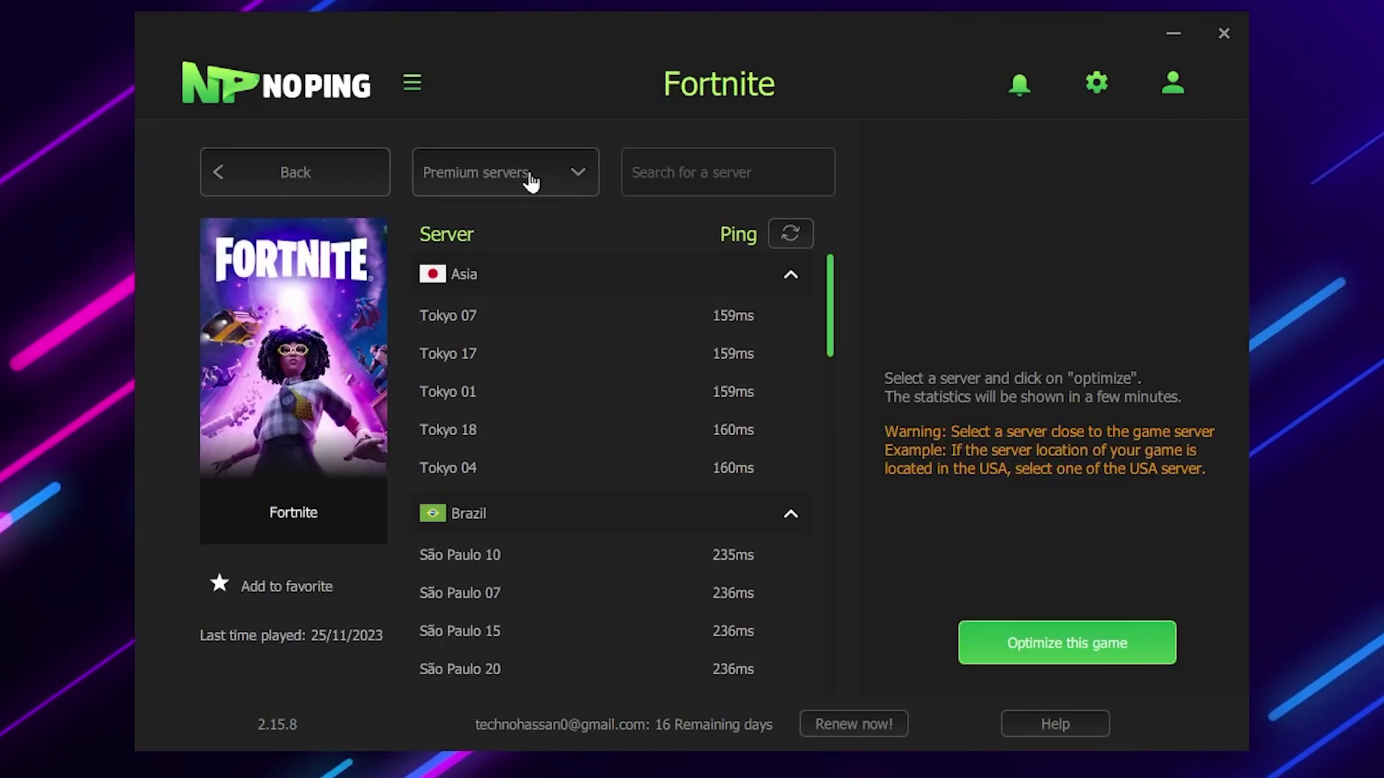
Switch the server list to Others servers, search 'dubai' and pick Dubai 01.
left_click(581, 176)
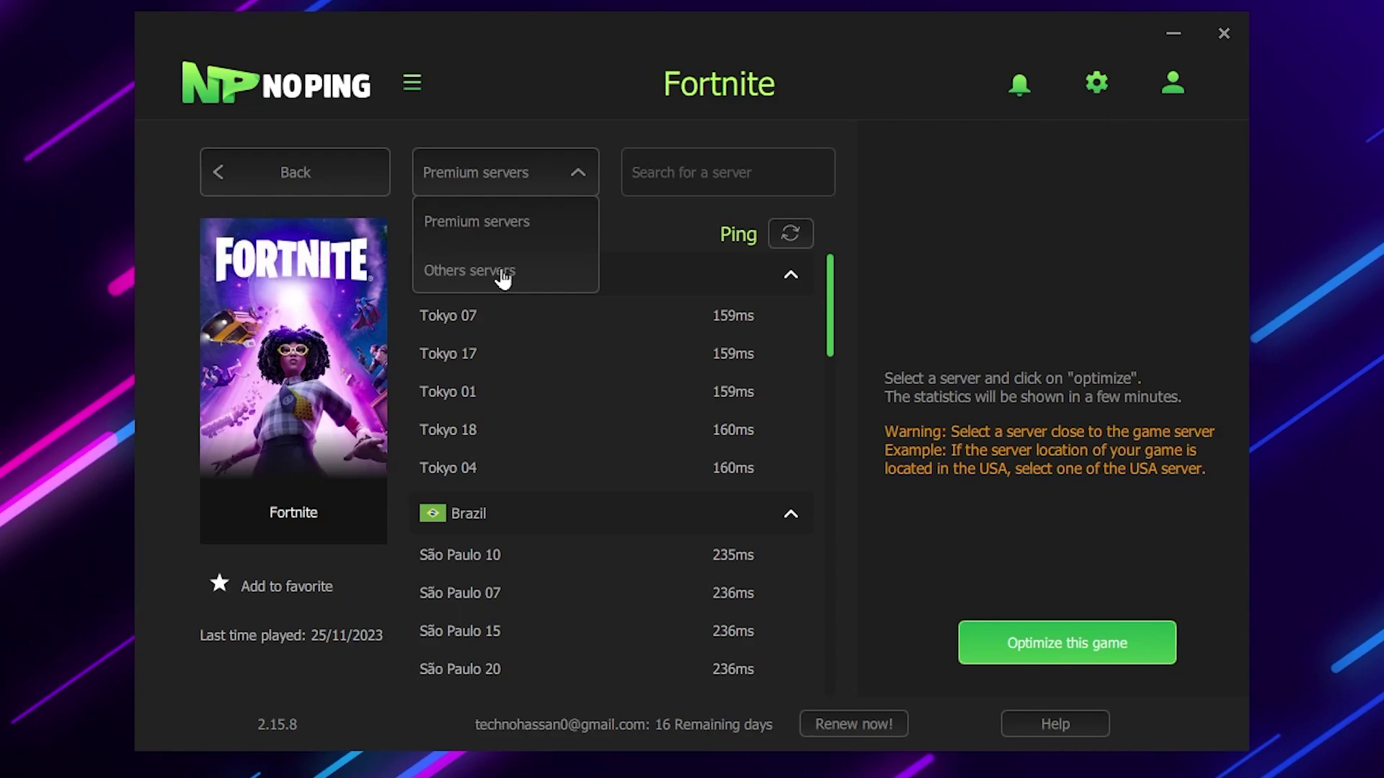
left_click(503, 278)
left_click_drag(828, 266, 834, 454)
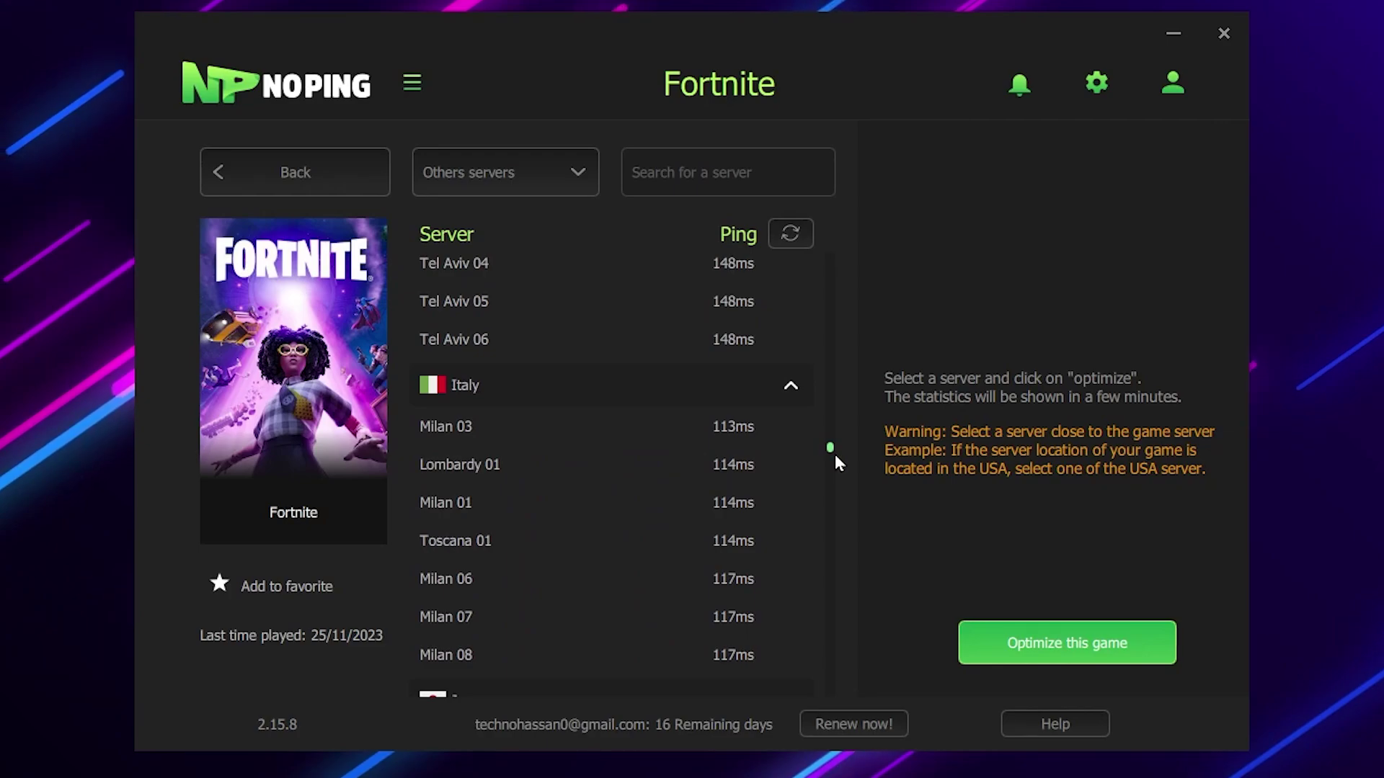
scroll(836, 455, "up", 1)
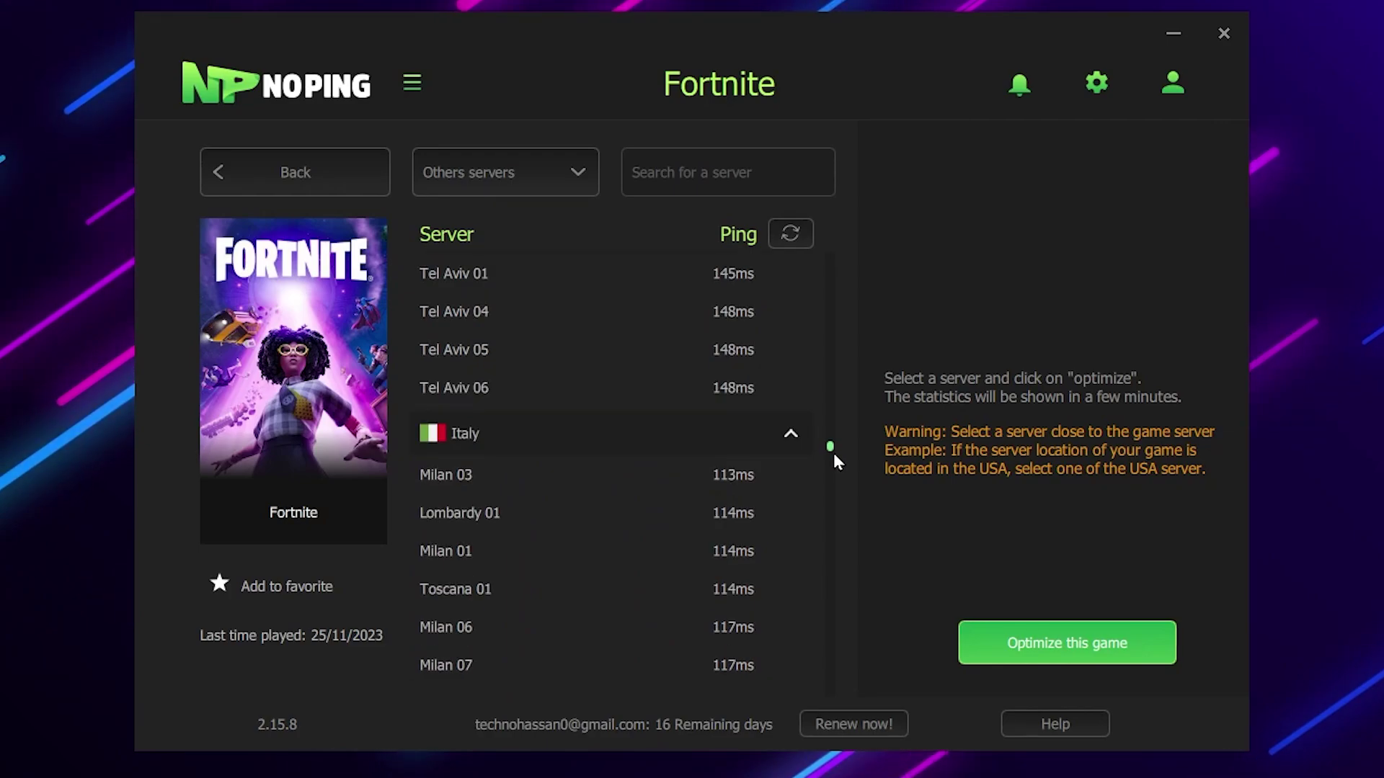
left_click(681, 173)
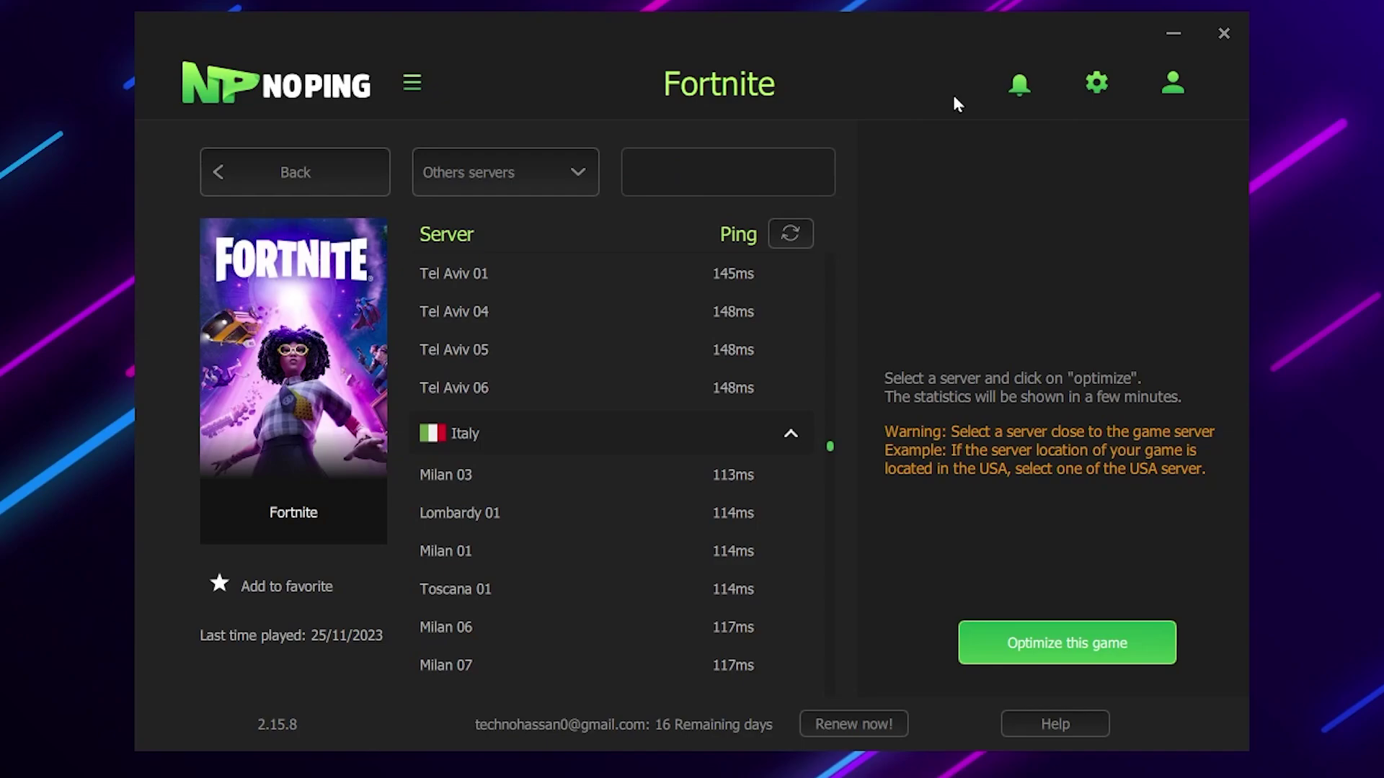
type("dubai")
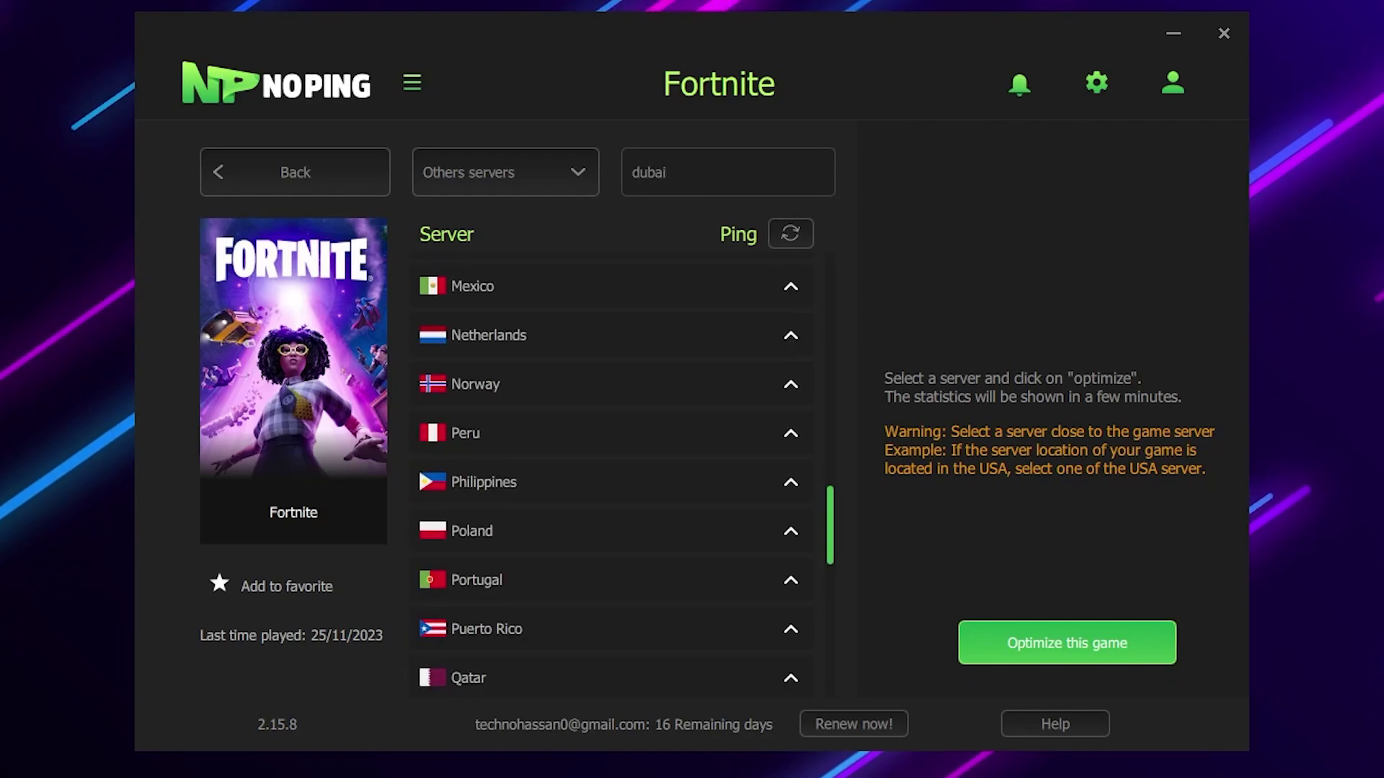
scroll(628, 504, "down", 1)
scroll(646, 484, "down", 3)
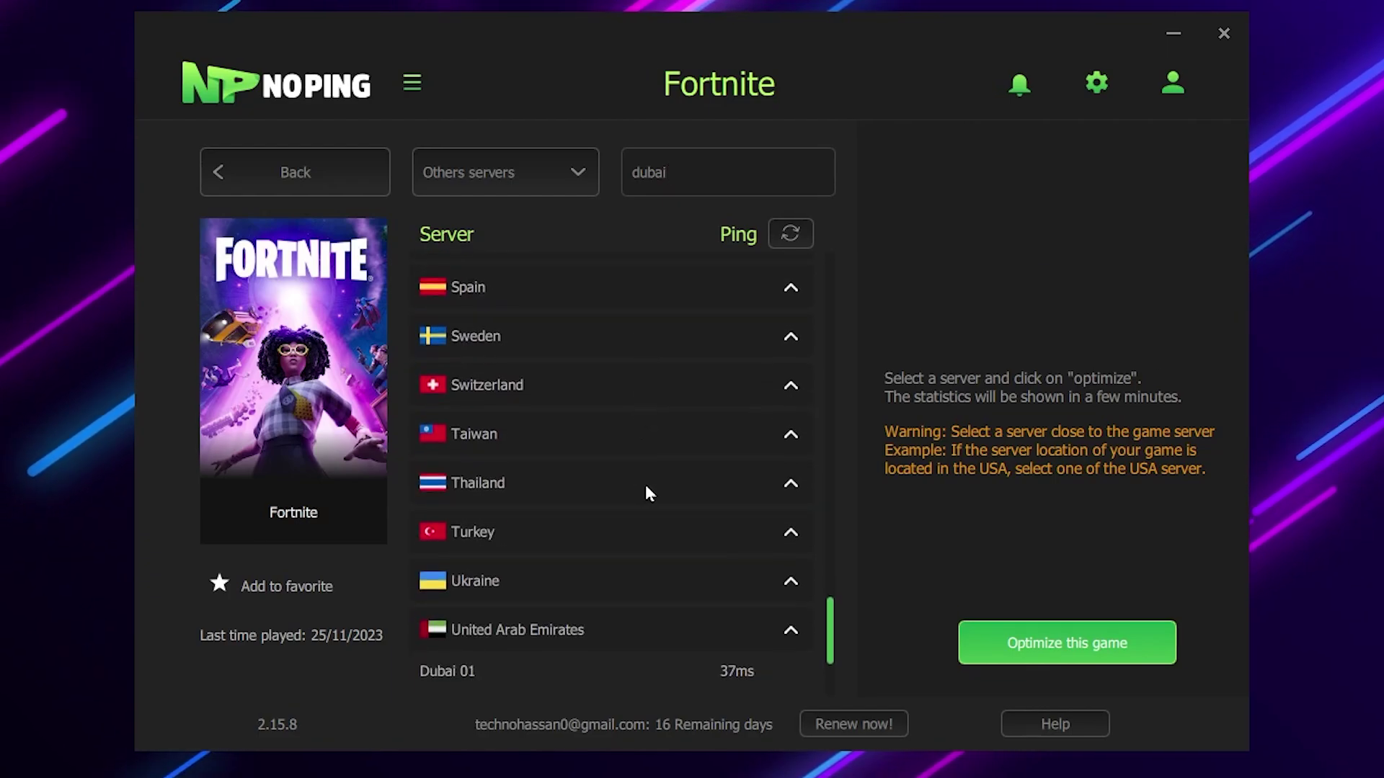
scroll(673, 504, "down", 2)
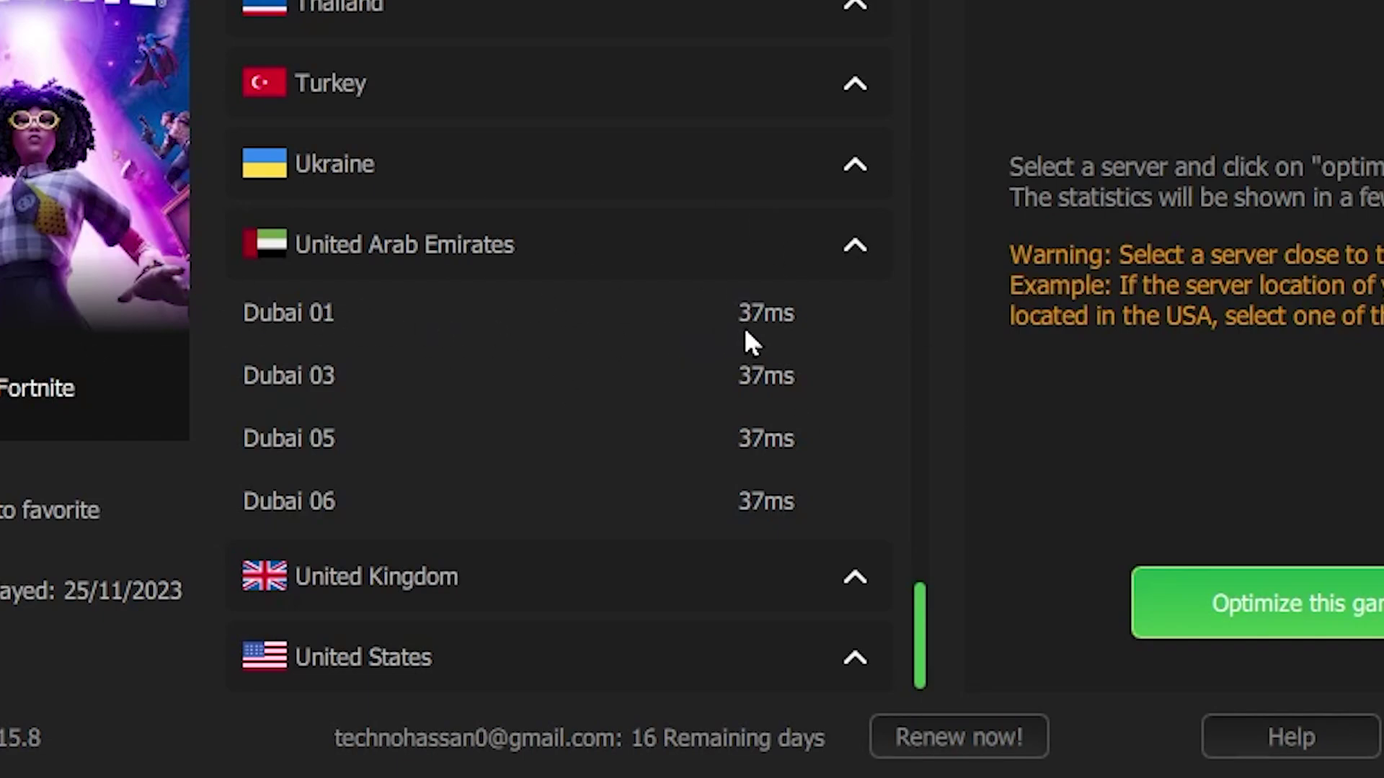
left_click(324, 324)
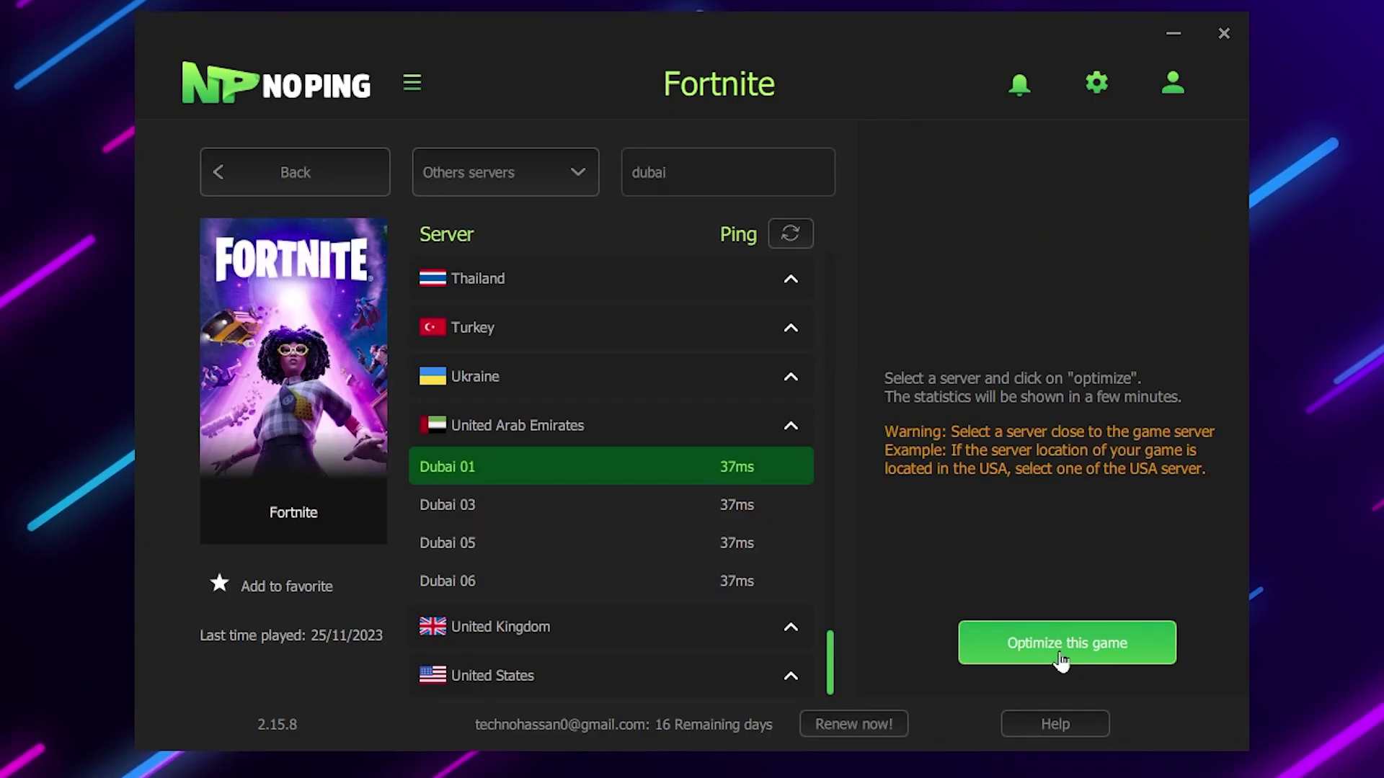
Start optimizing Fortnite through the Dubai 01 server.
left_click(1076, 651)
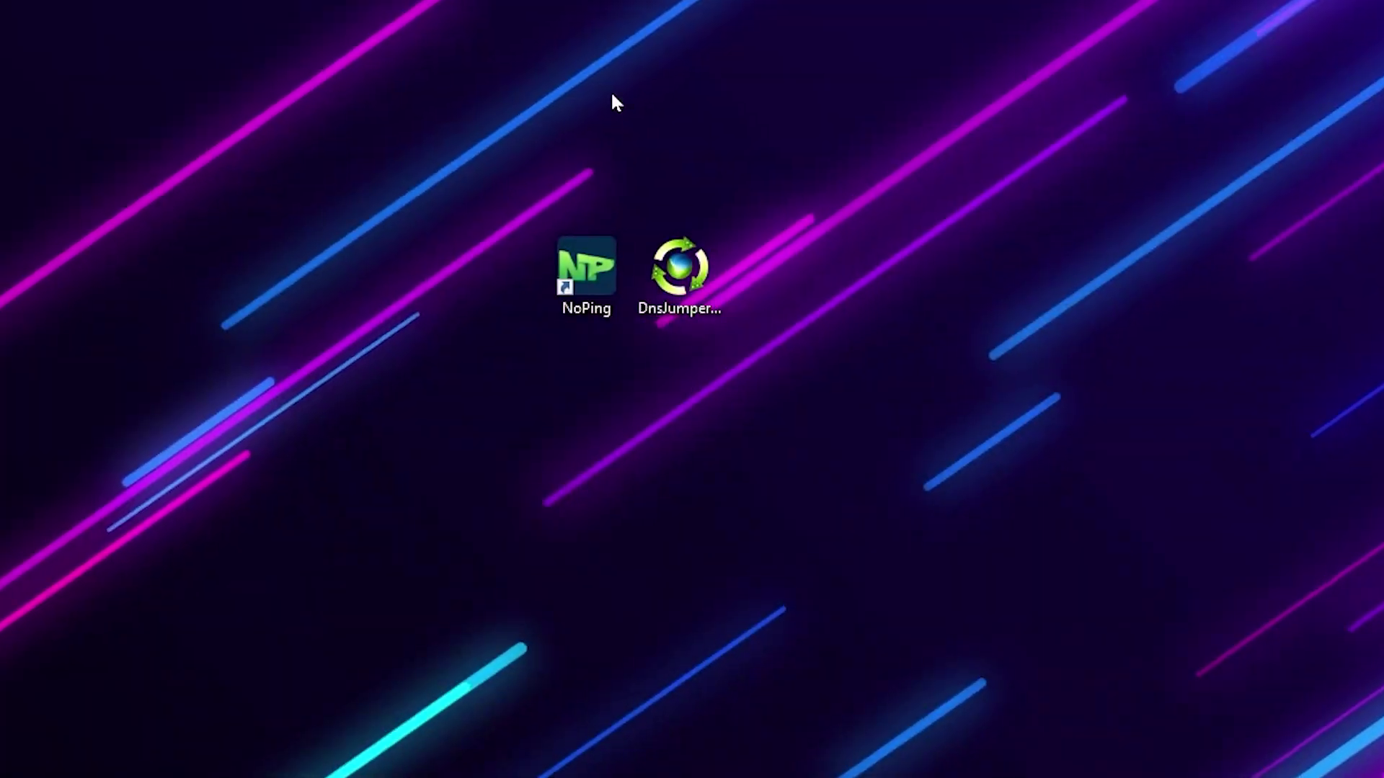
Launch DNS Jumper, apply the fastest DNS (Google 8.8.8.8/8.8.4.4) and flush the DNS cache.
left_click(691, 255)
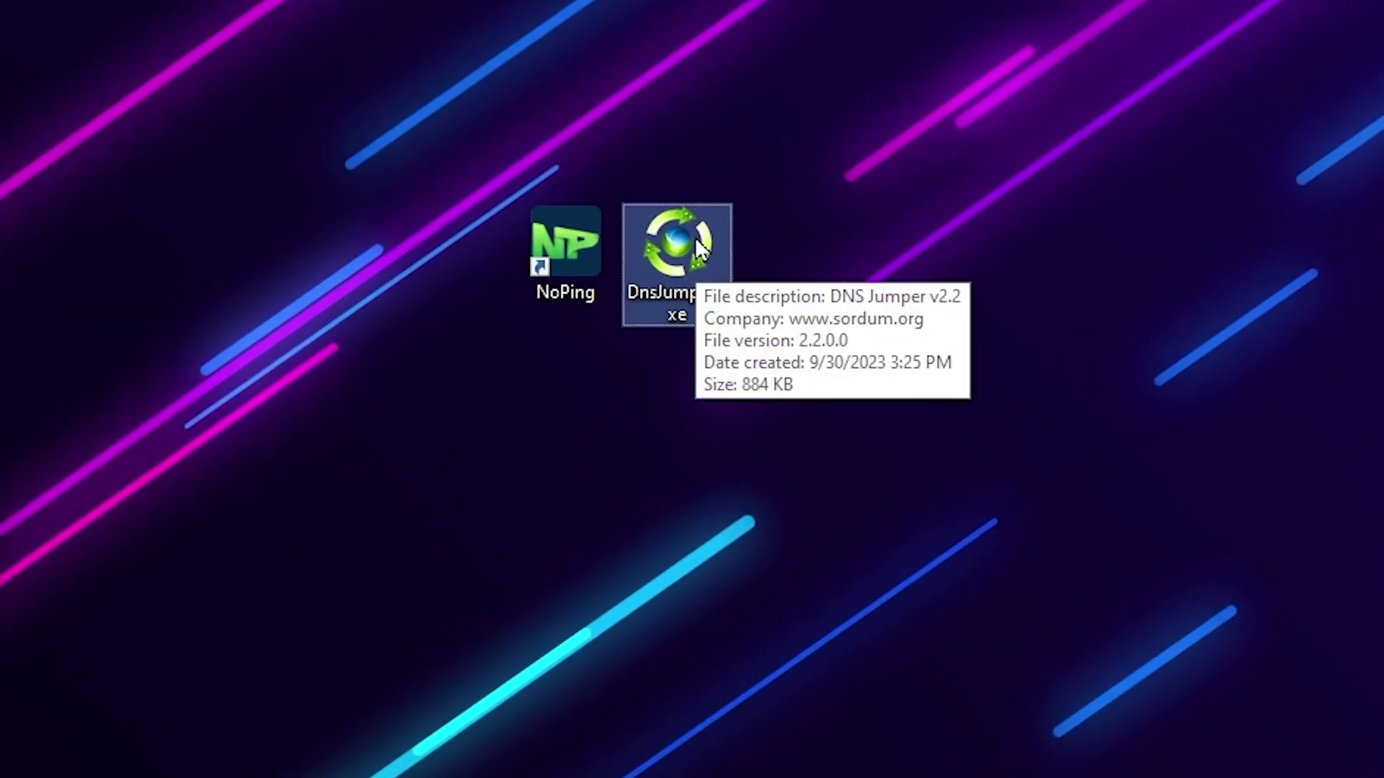
double_click(697, 247)
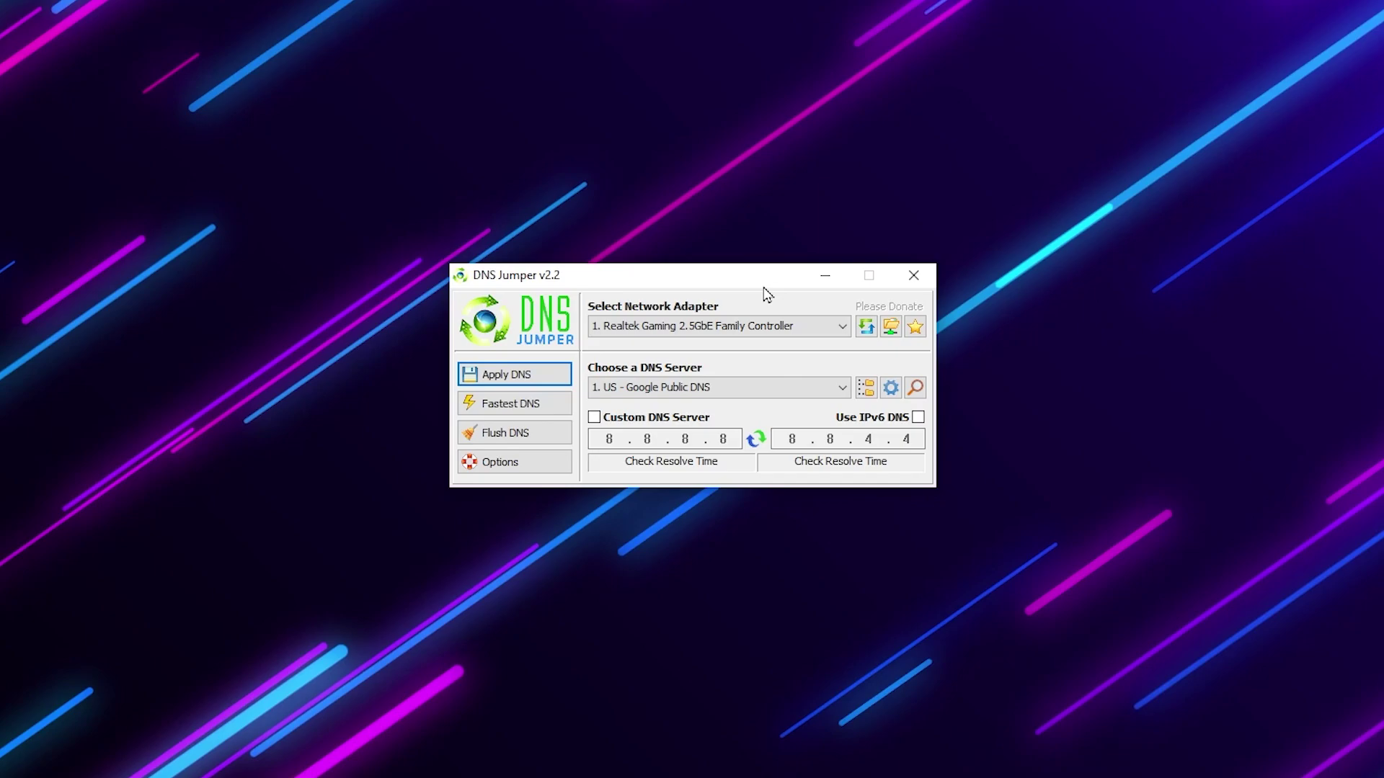
left_click(502, 402)
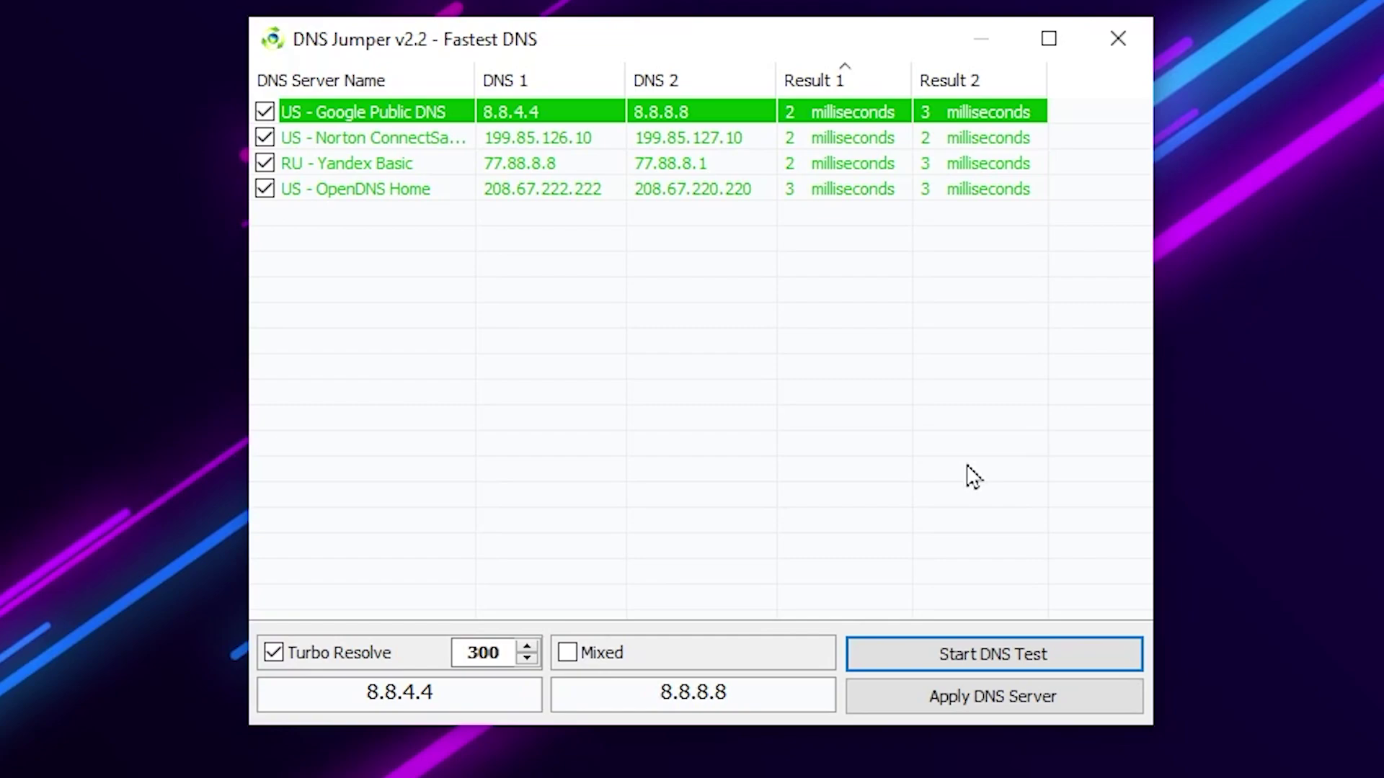
left_click(992, 703)
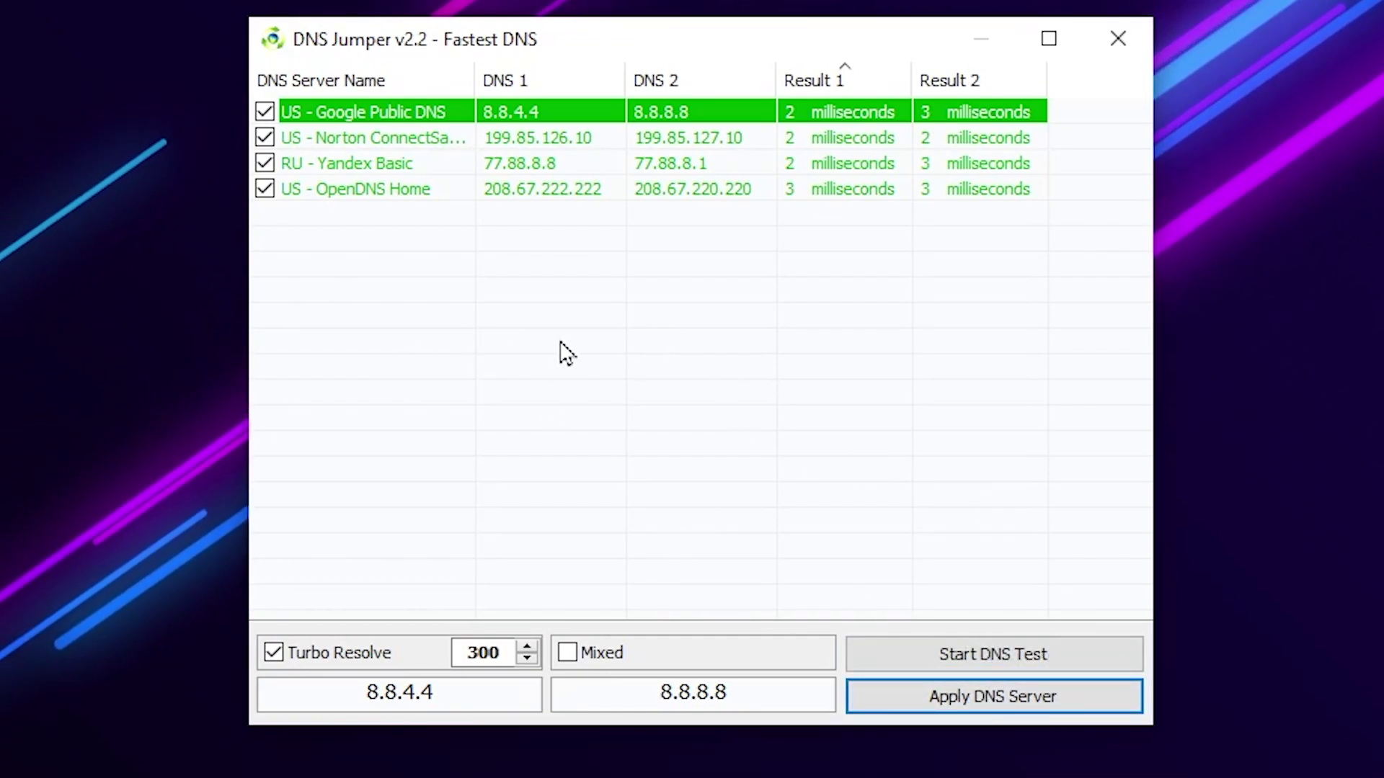
left_click(1114, 40)
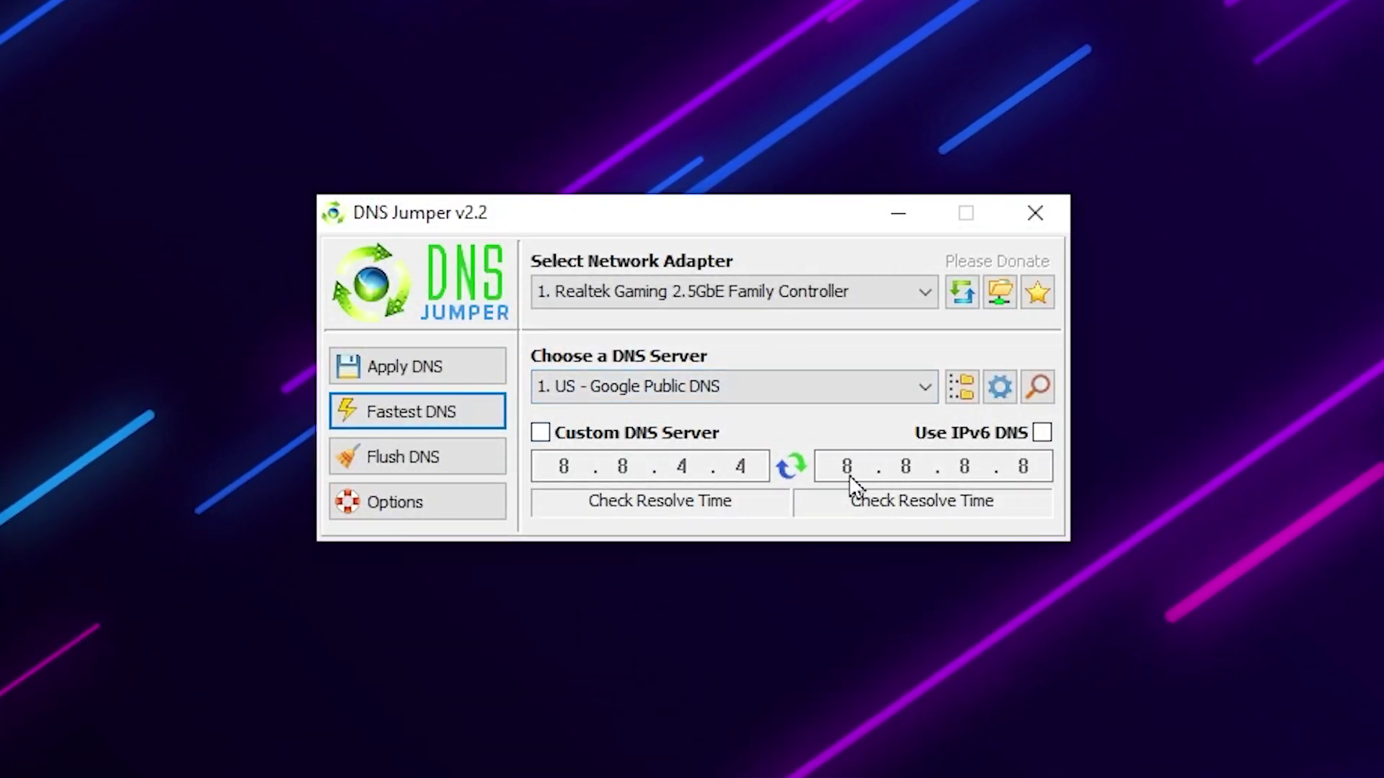
left_click(438, 465)
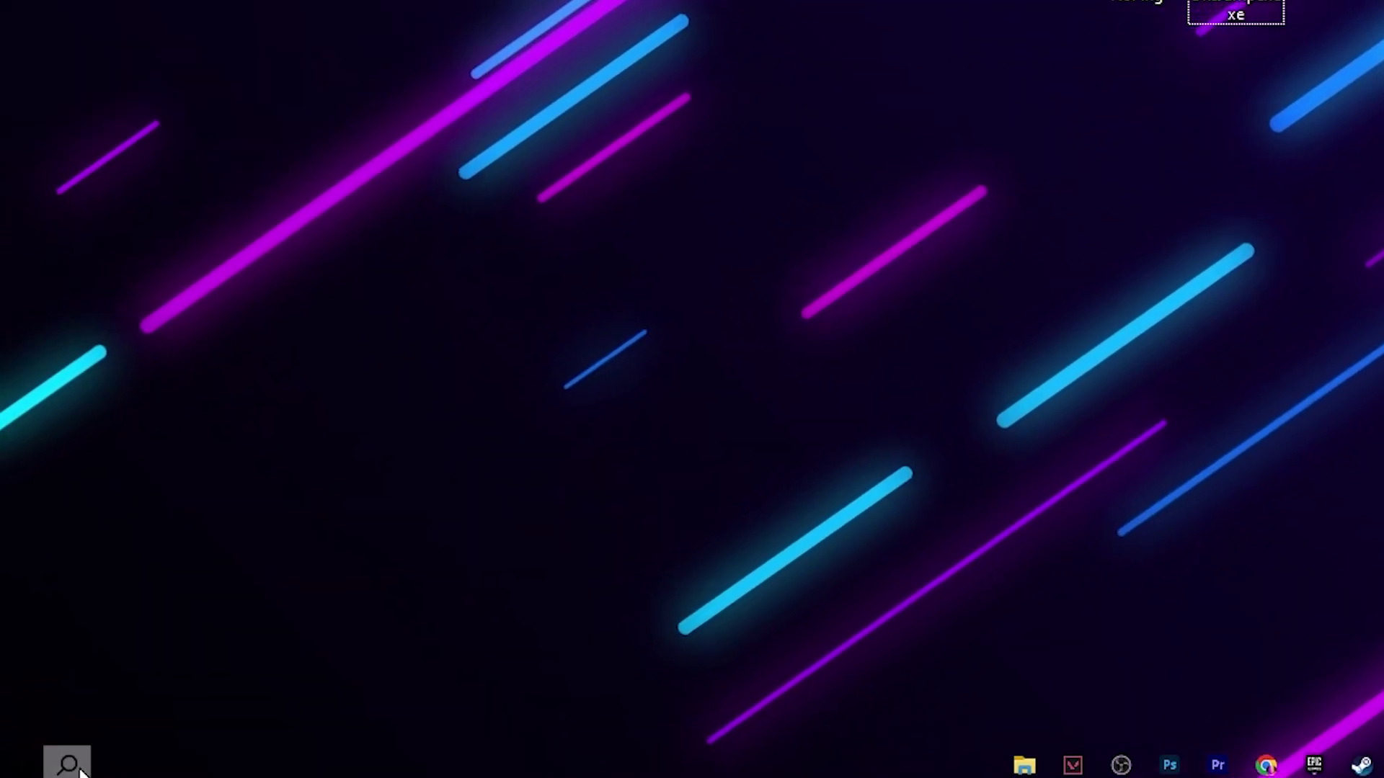
Reach the Realtek Gaming 2.5GbE adapter's Power Management options via the Ethernet connection properties.
left_click(71, 763)
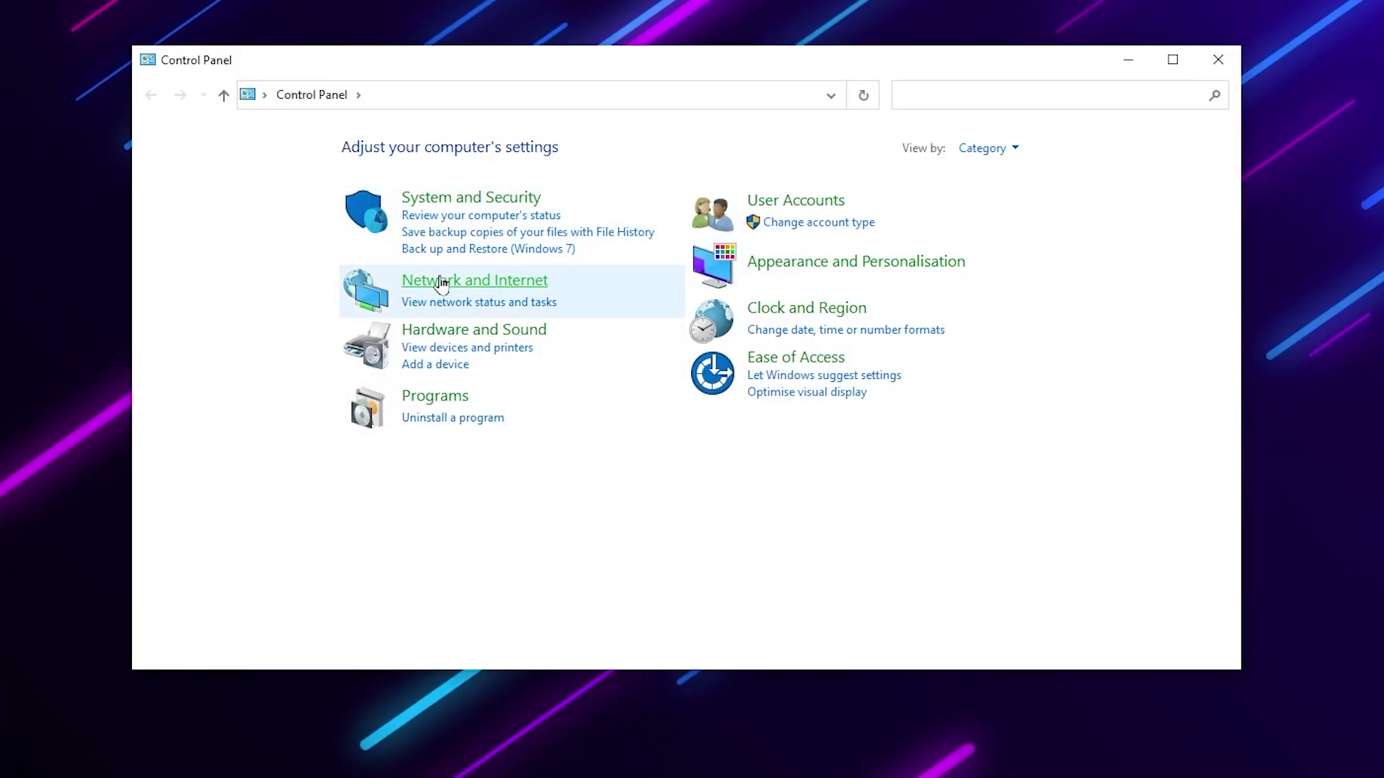
left_click(437, 287)
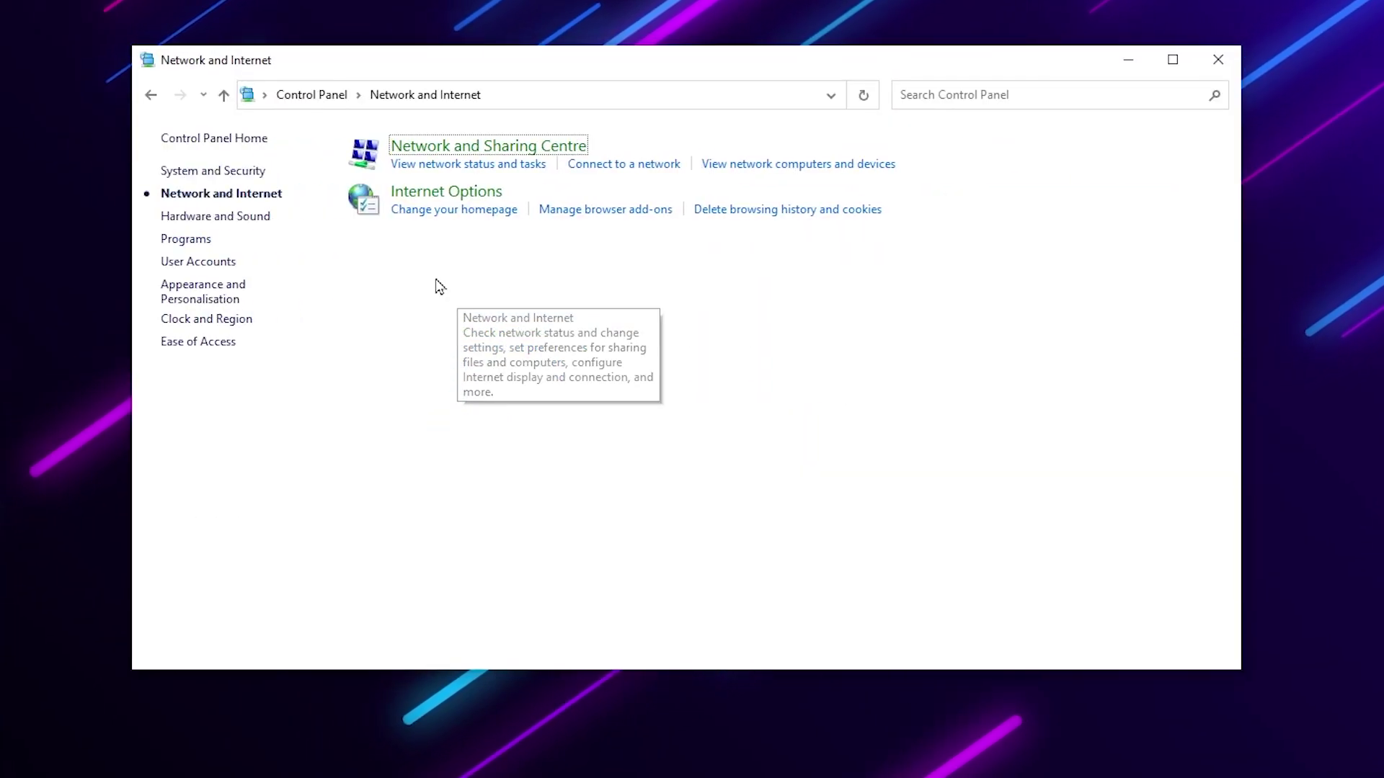
left_click(443, 158)
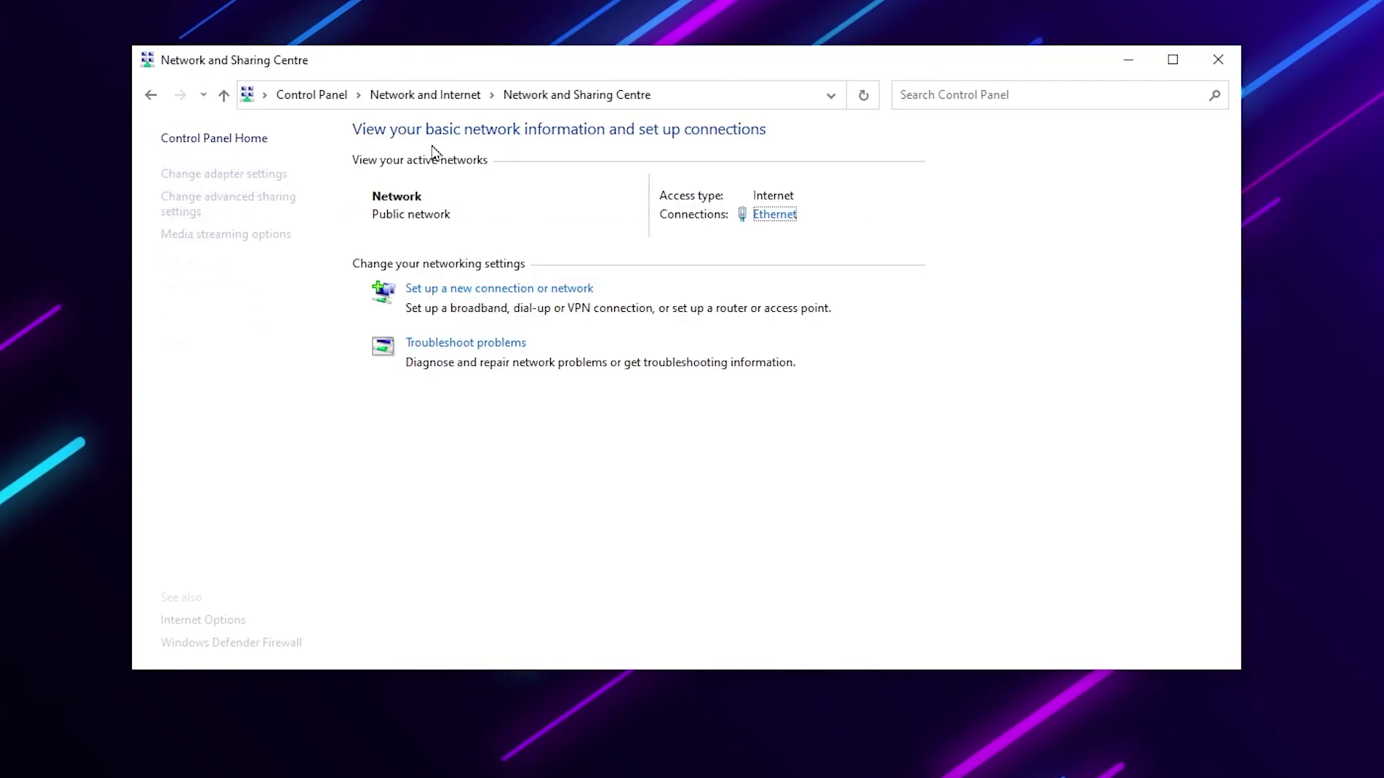
left_click(770, 215)
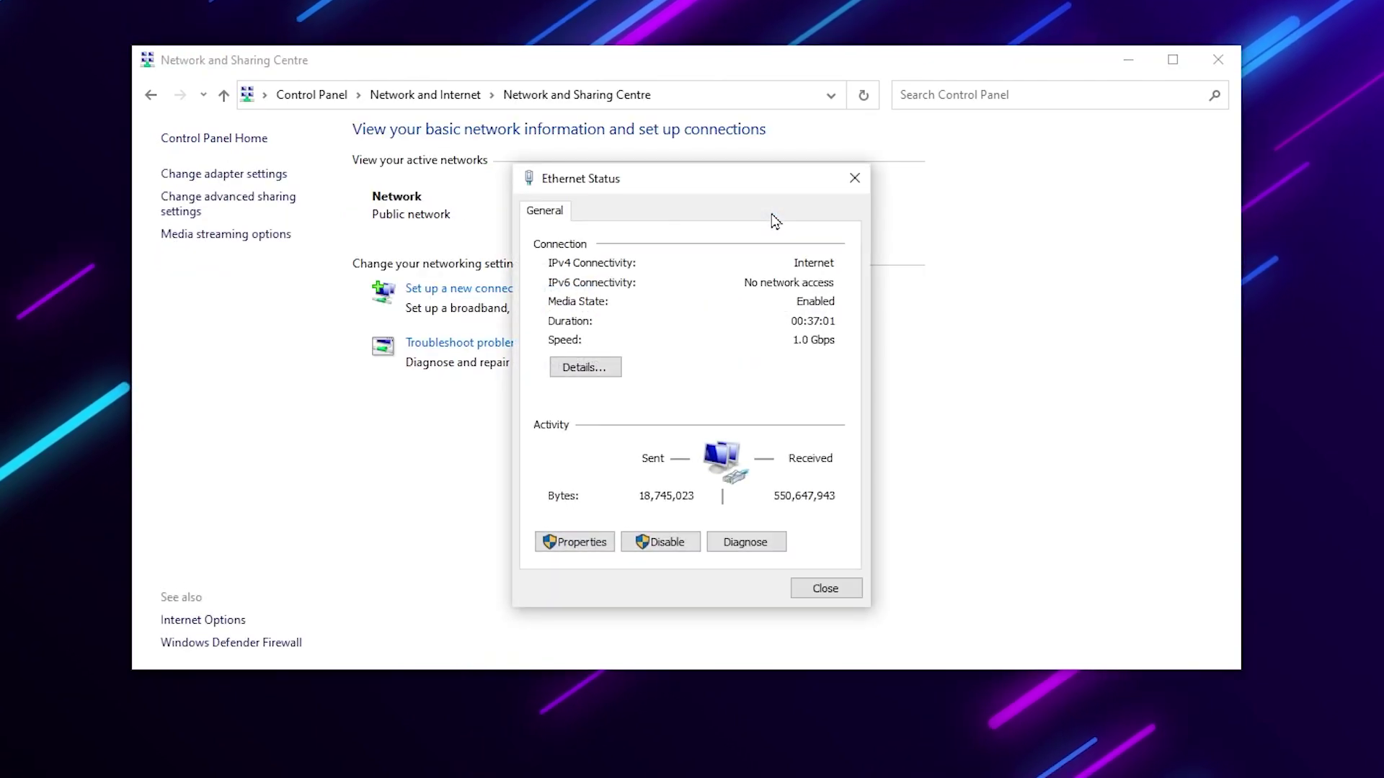
left_click(580, 542)
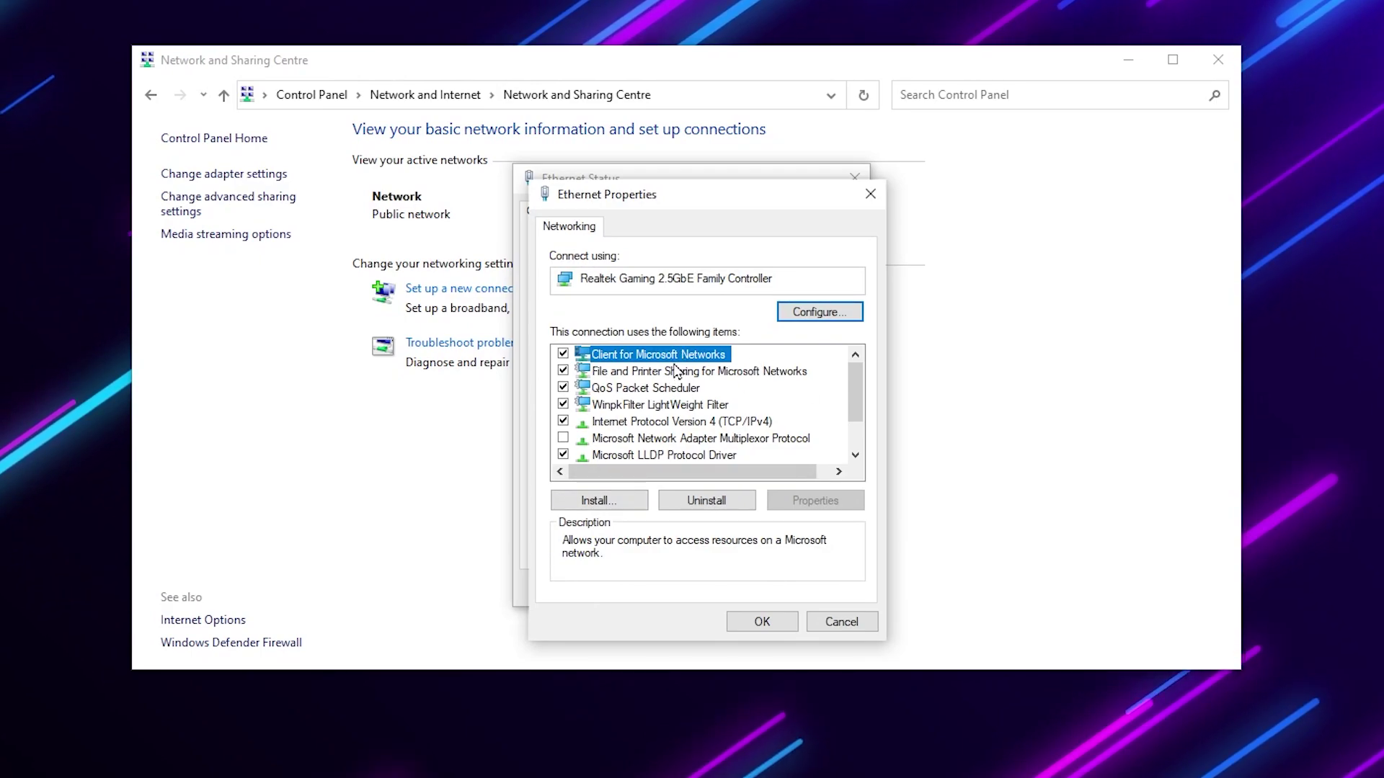
left_click(818, 312)
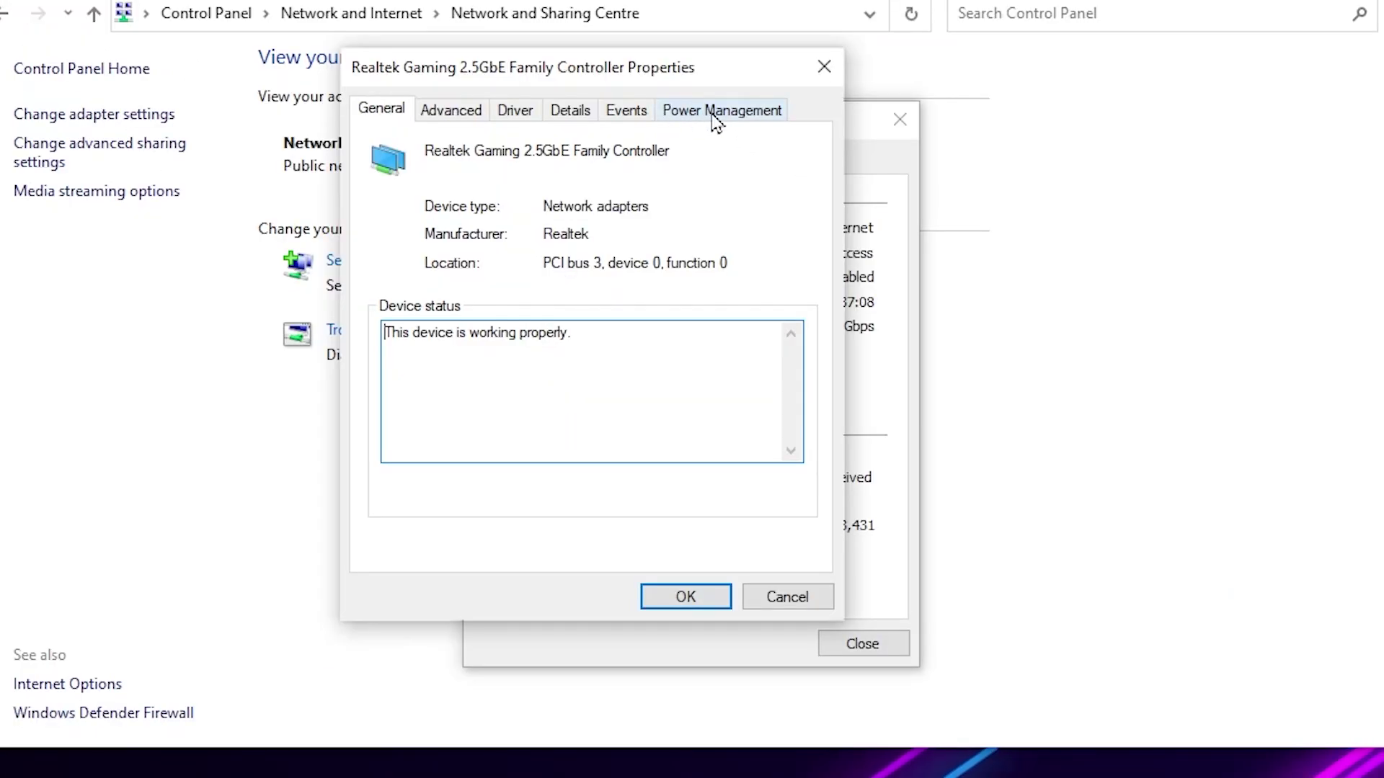
left_click(713, 111)
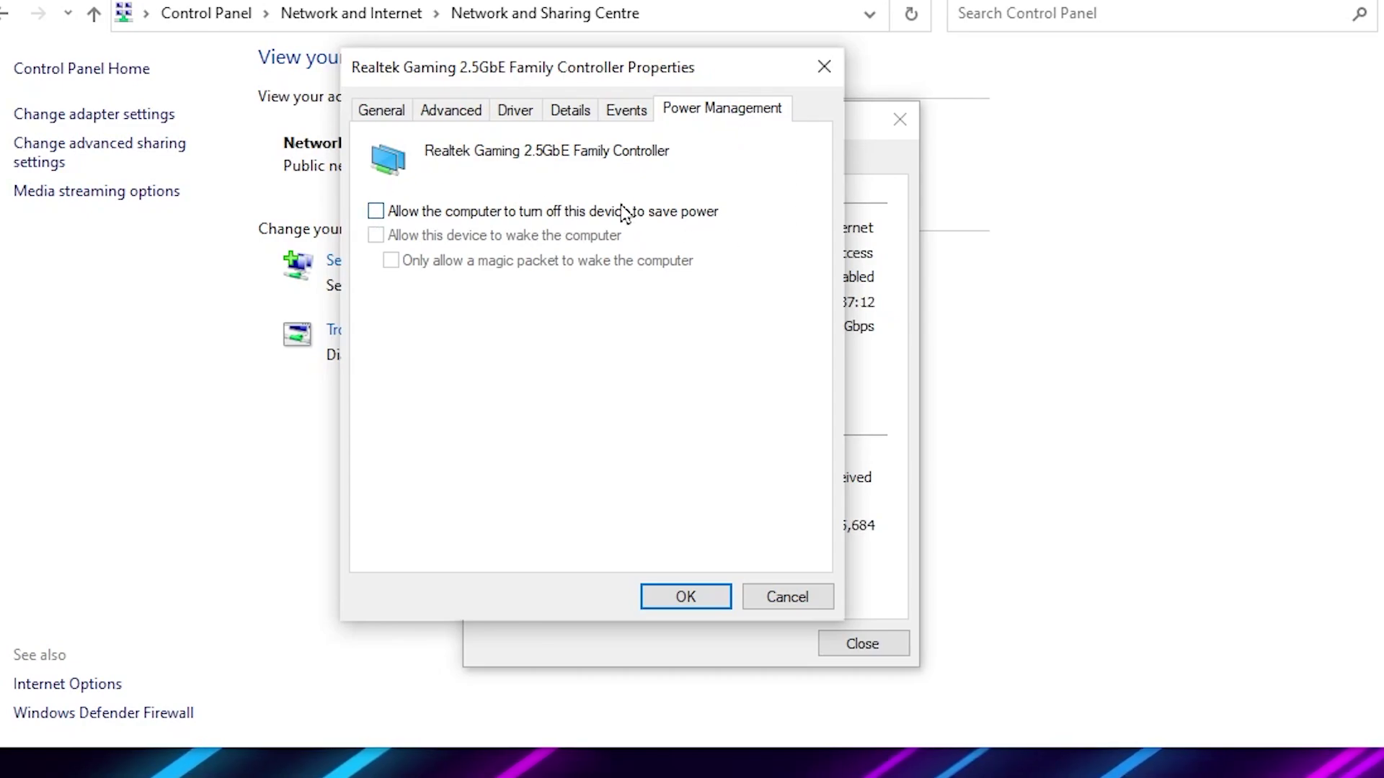
Confirm Power Saving Mode is Disabled in the adapter's advanced properties, then close both windows.
left_click(464, 112)
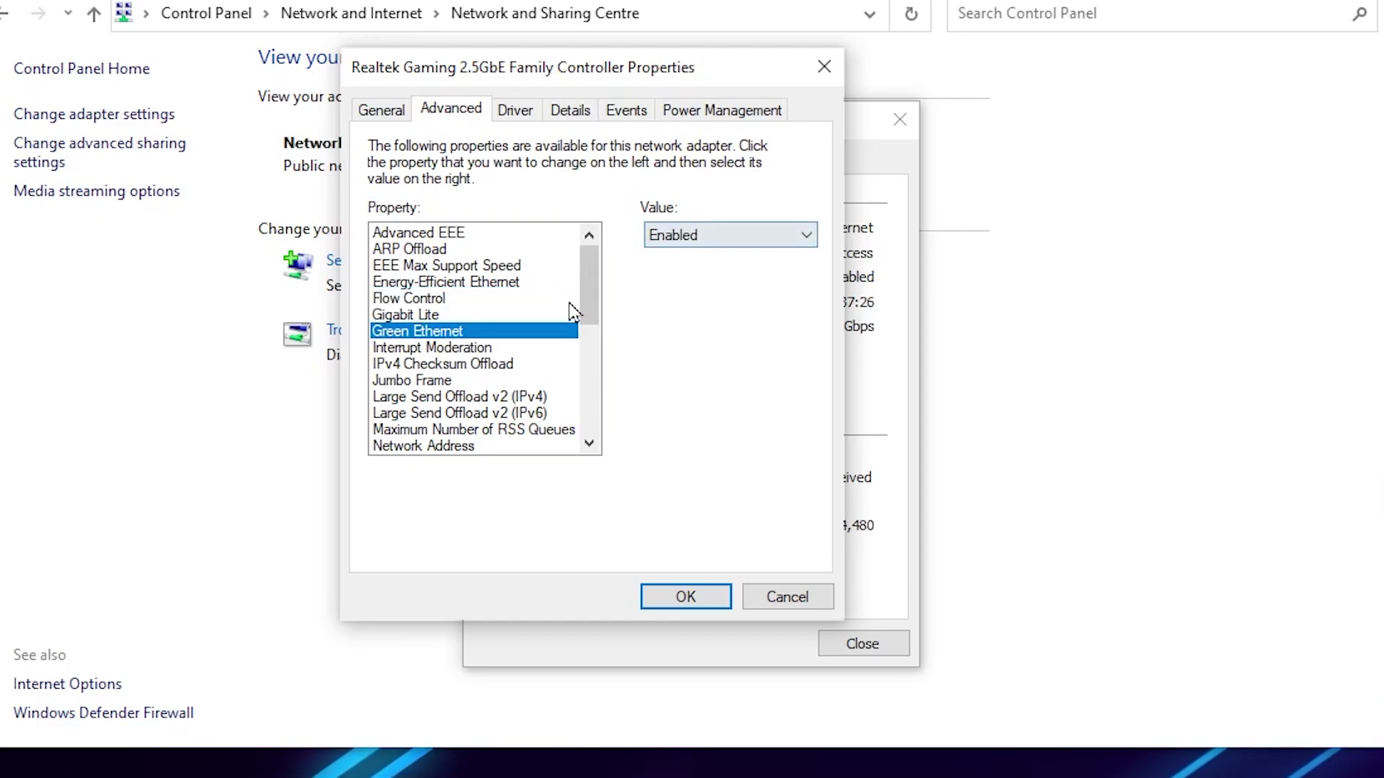
scroll(574, 312, "down", 1)
scroll(518, 347, "down", 1)
scroll(483, 373, "down", 1)
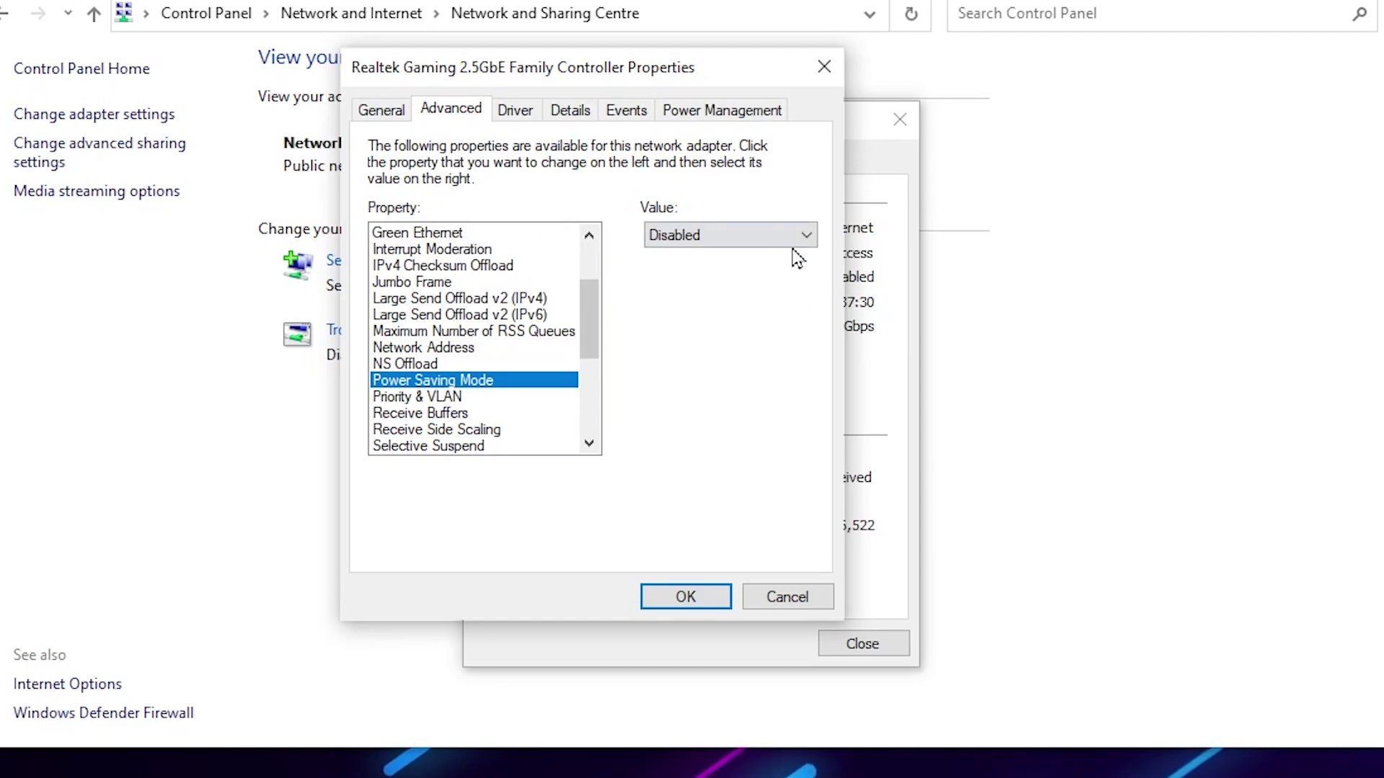
scroll(486, 324, "down", 1)
scroll(398, 309, "down", 5)
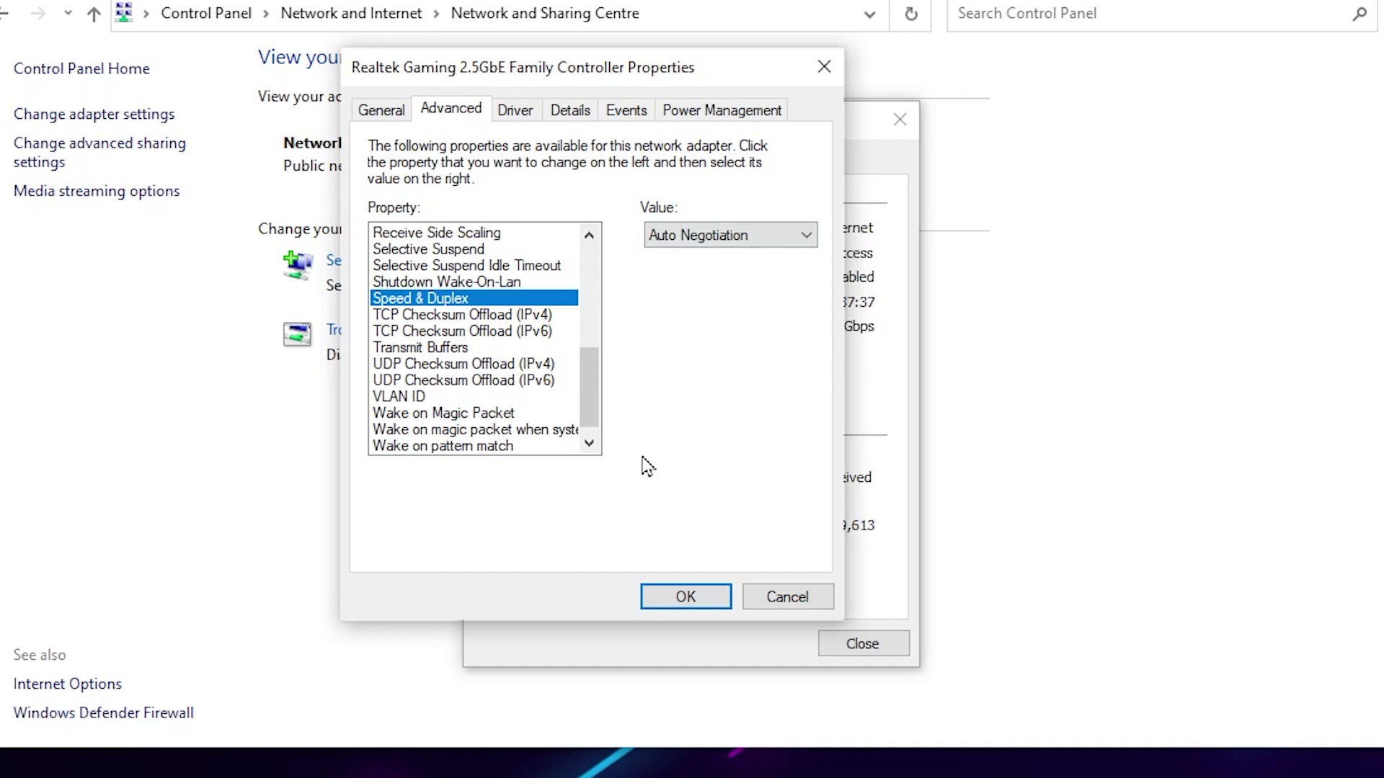
left_click(680, 606)
left_click(862, 646)
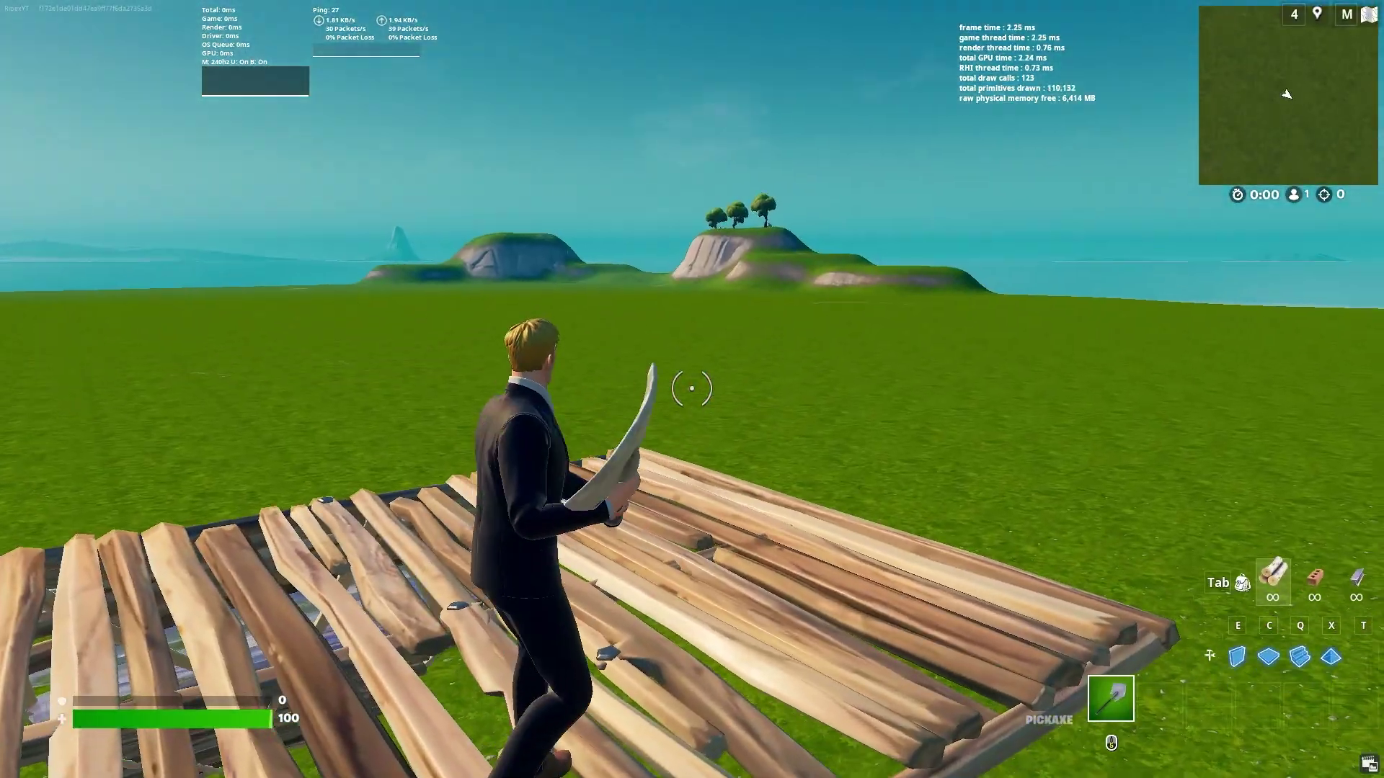
Build wooden walls and ramps around the character, then switch back to the pickaxe.
key("super")
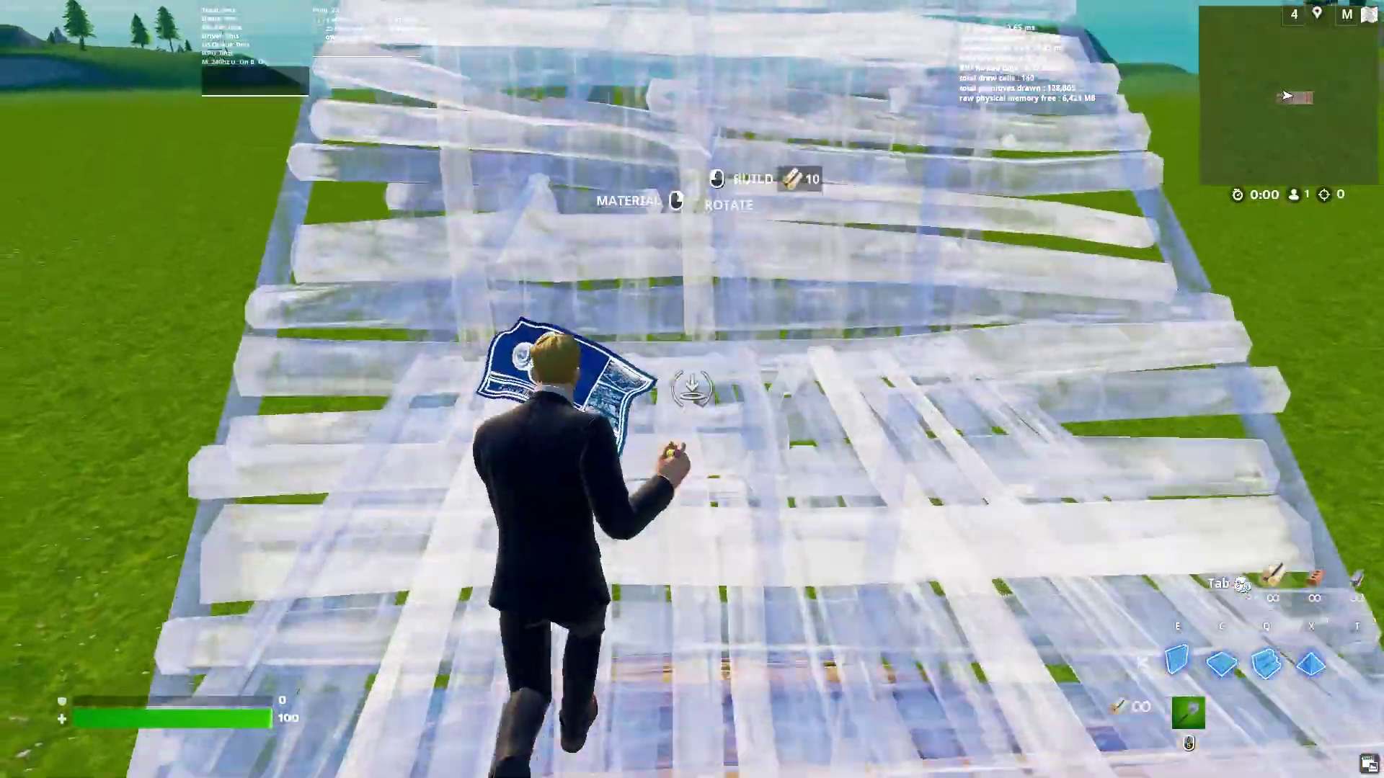
left_click(692, 389)
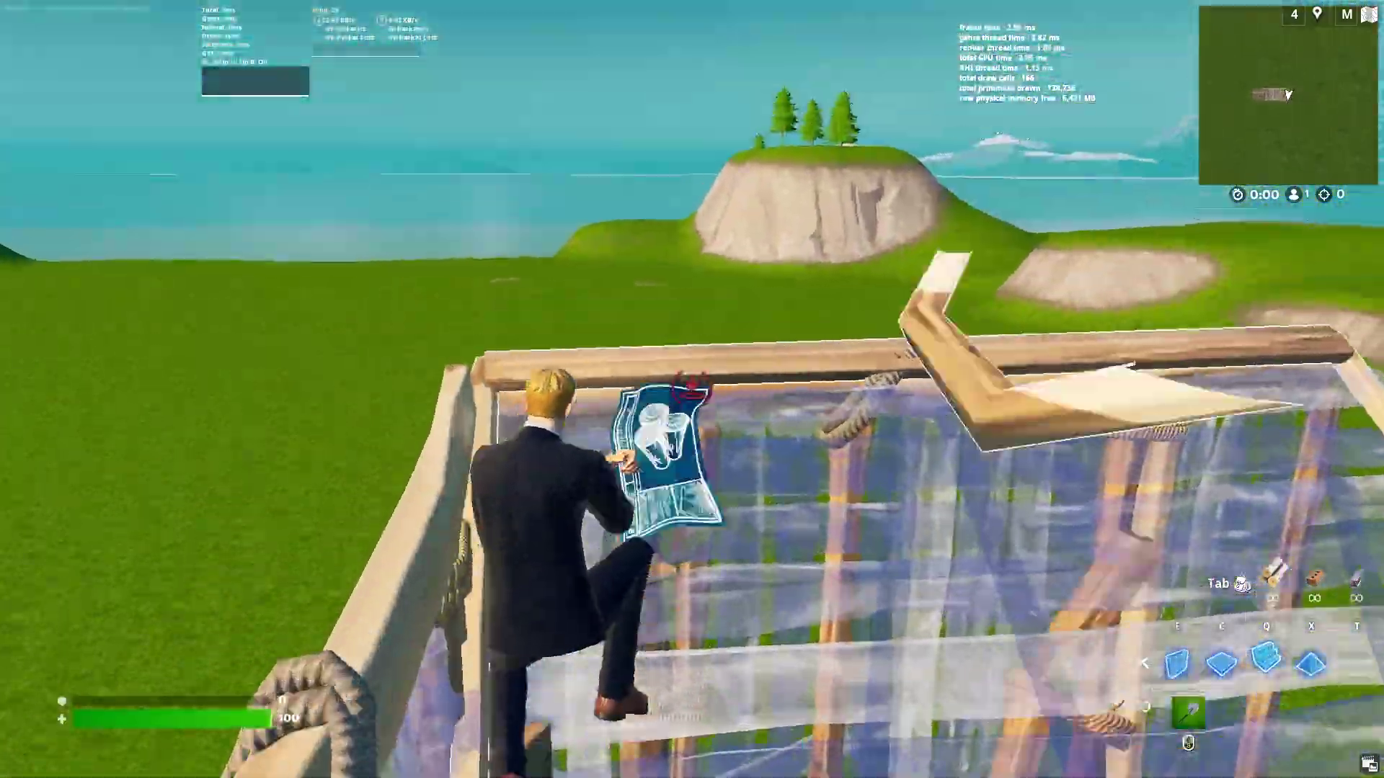
key("1")
Run off the wooden structure across the grass and build a ramp piece.
key("w")
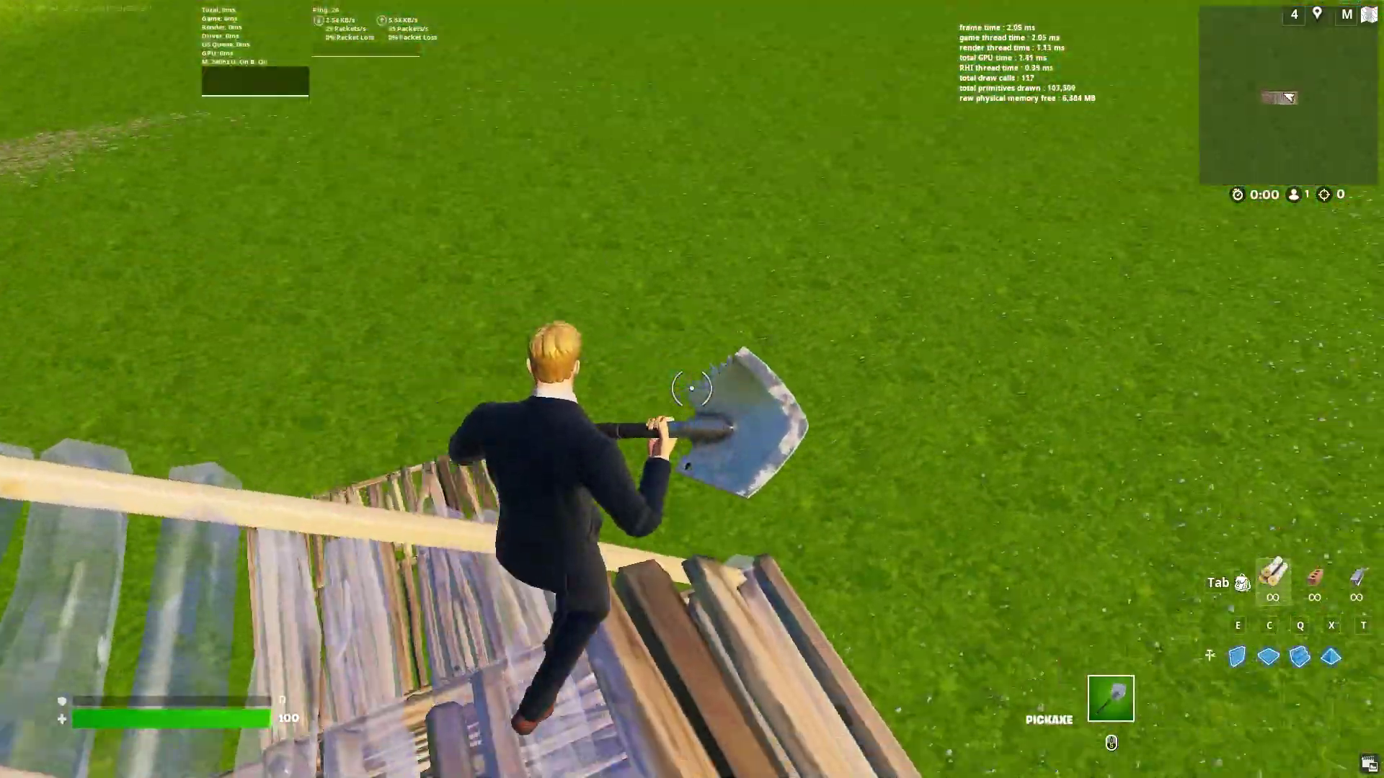
key("w")
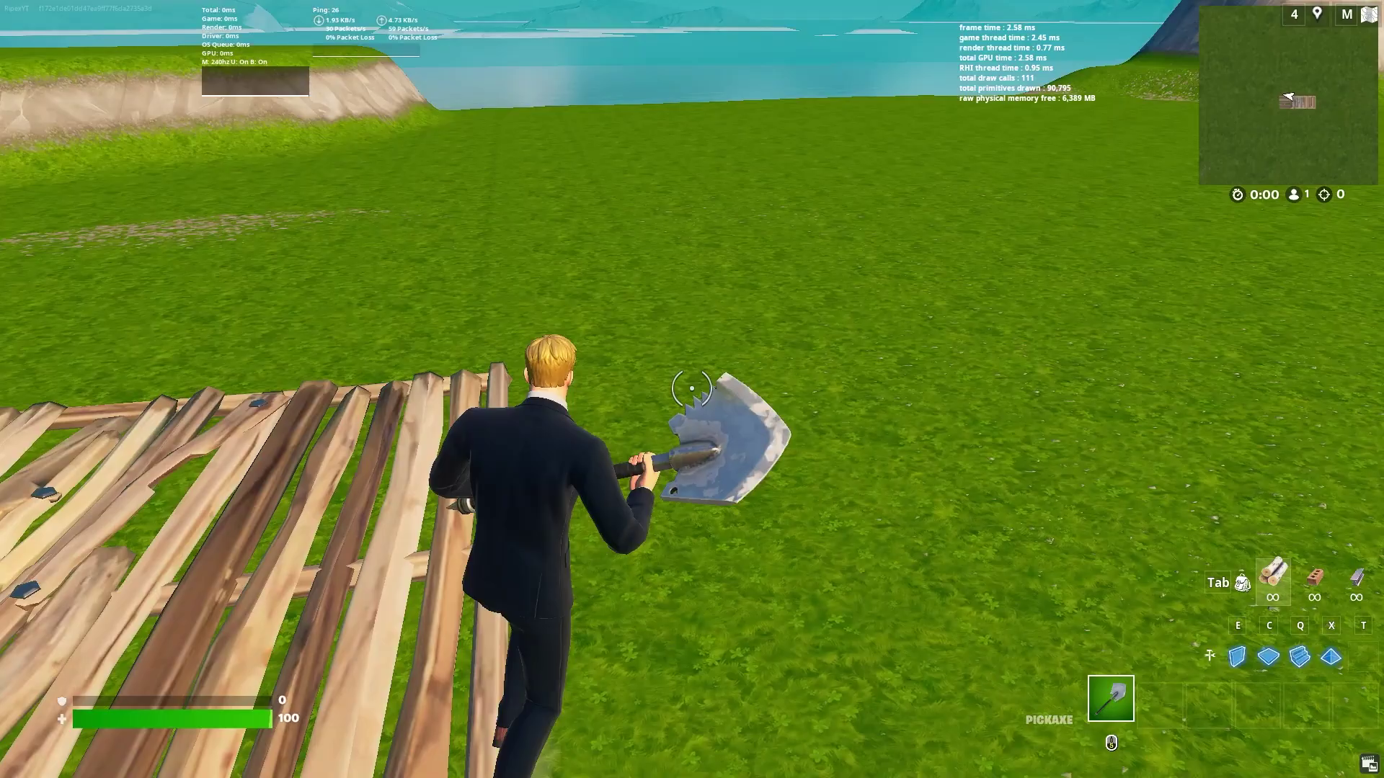
key("w")
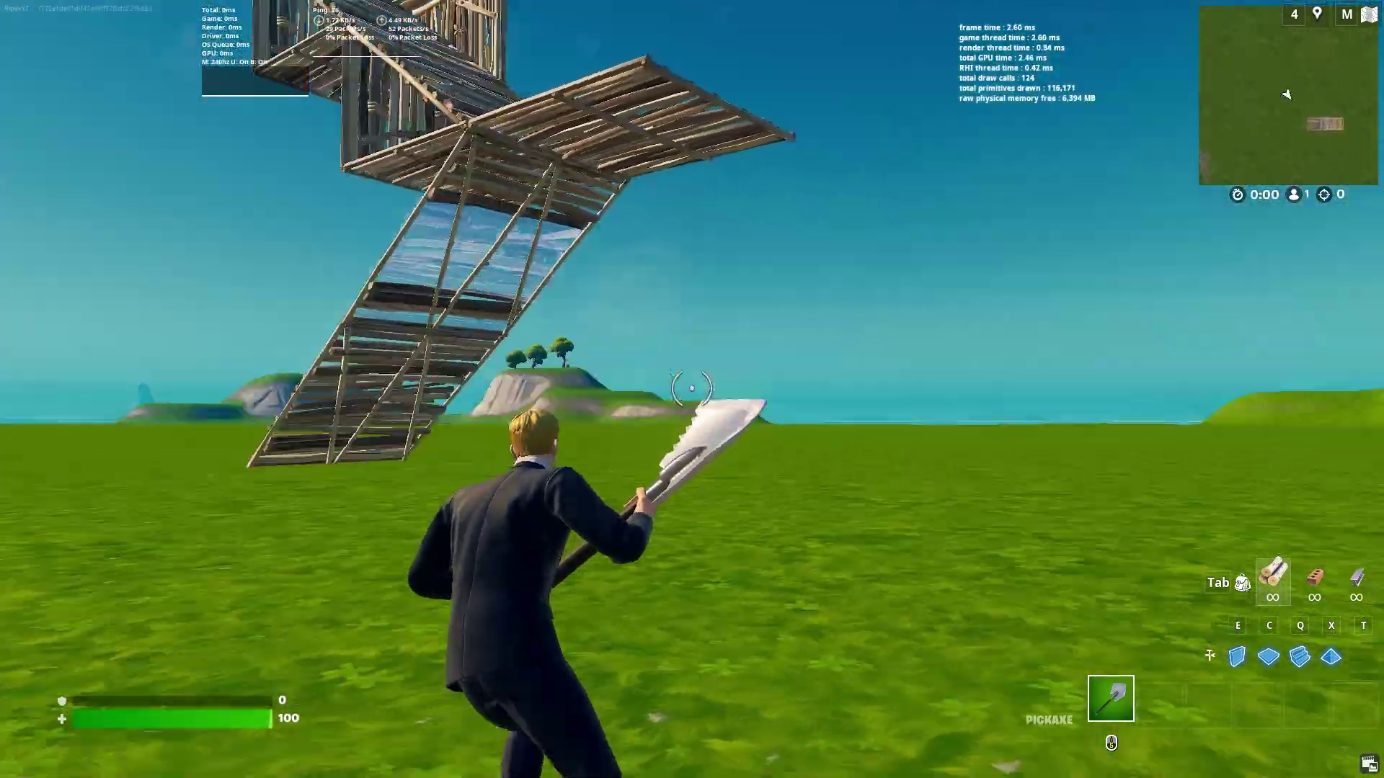
key("q")
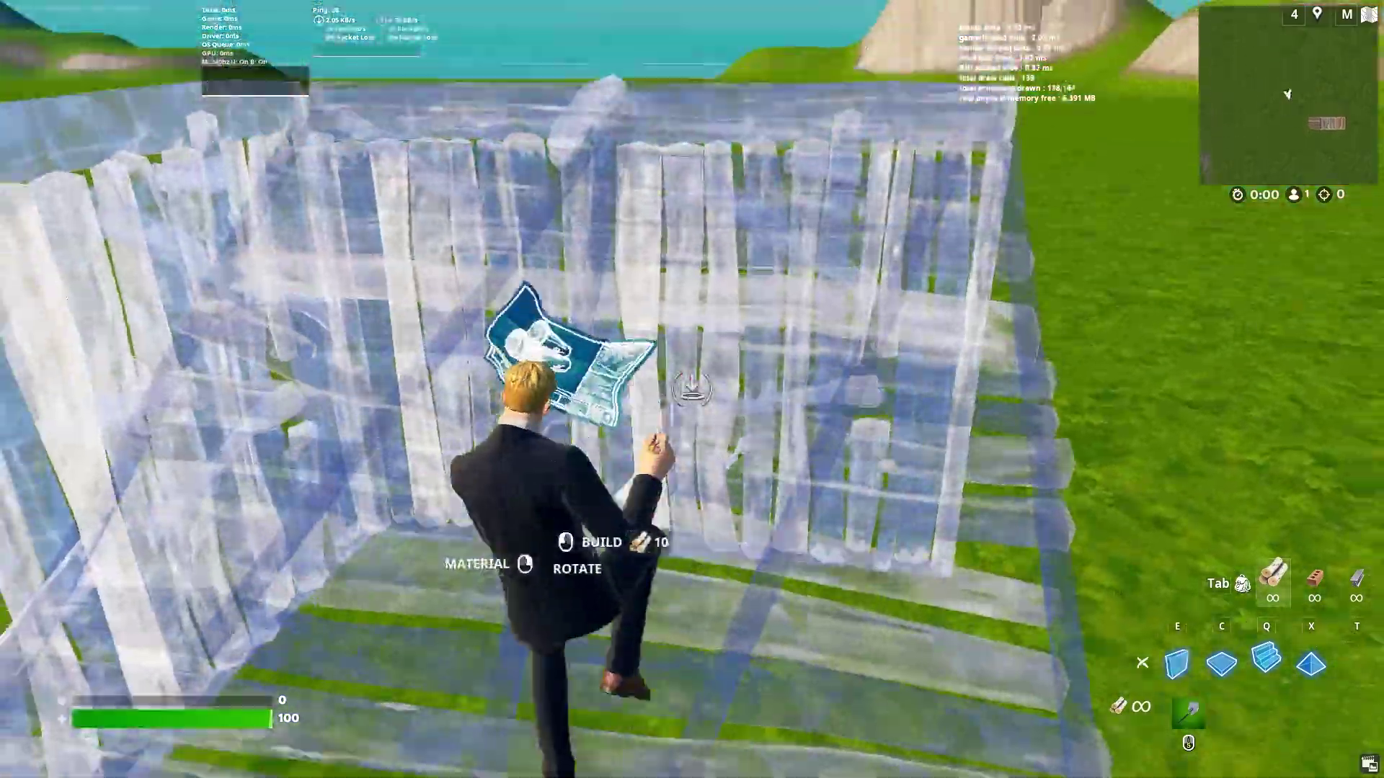
left_click(693, 389)
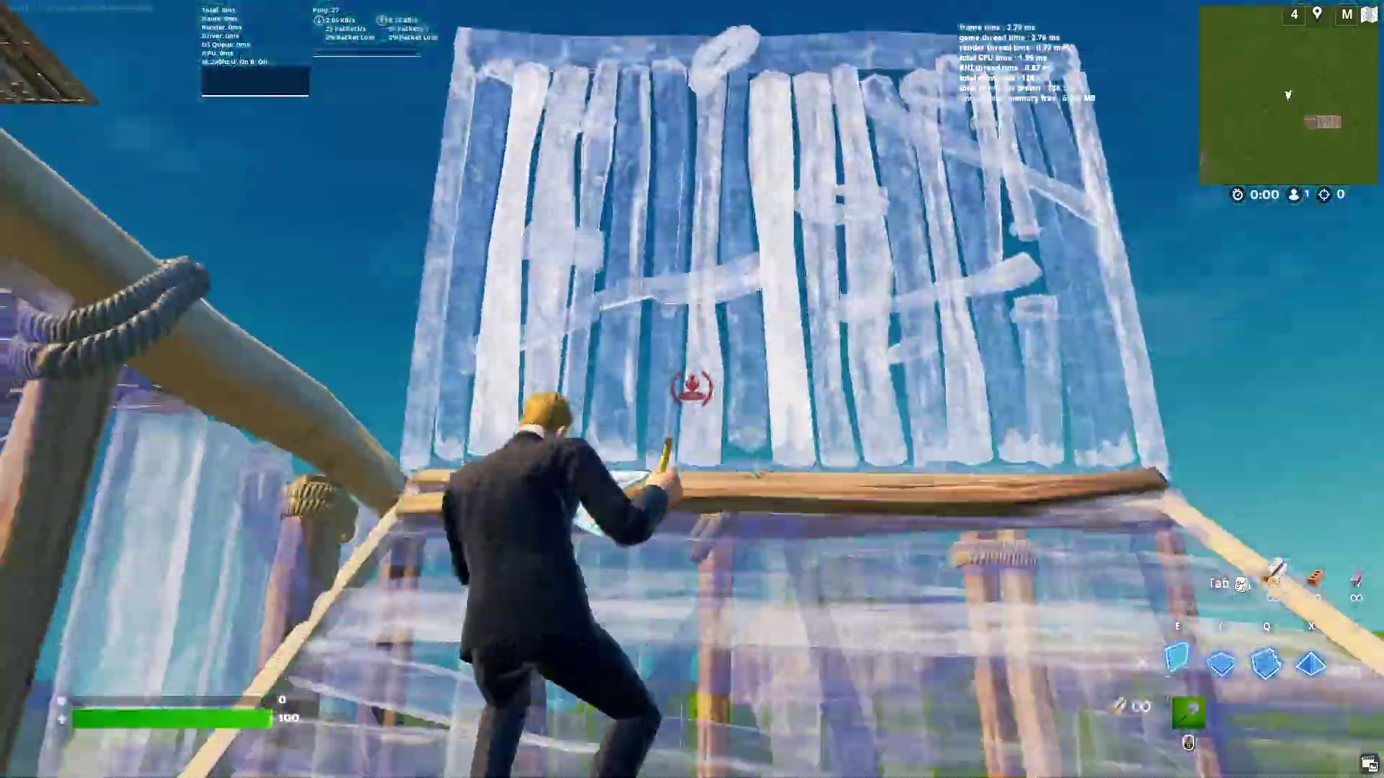
key("q")
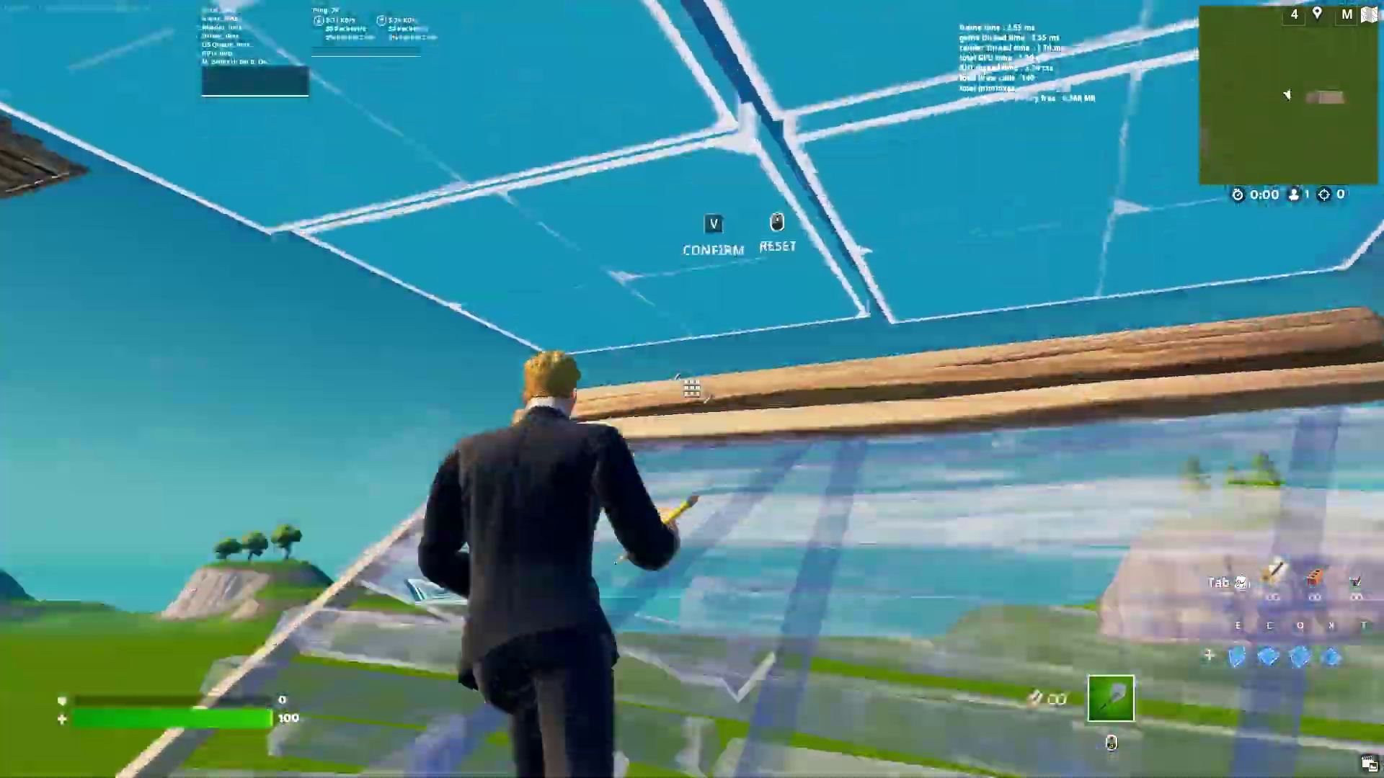